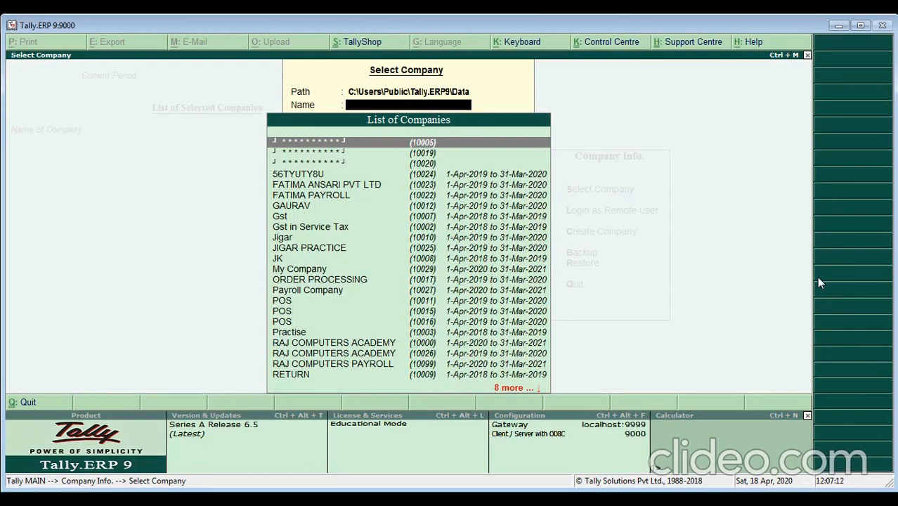
# - Load My Company from the company list and log in with the user name and password
pyautogui.write('My')
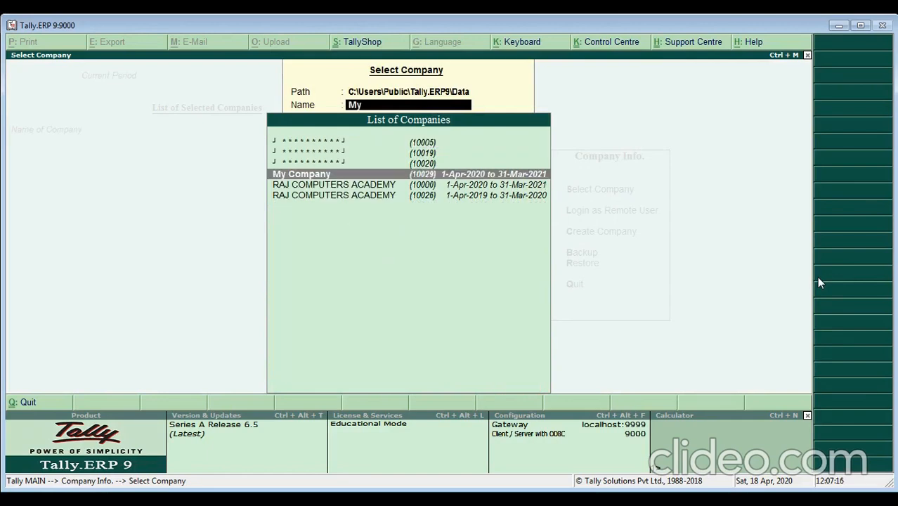
pyautogui.press('Return')
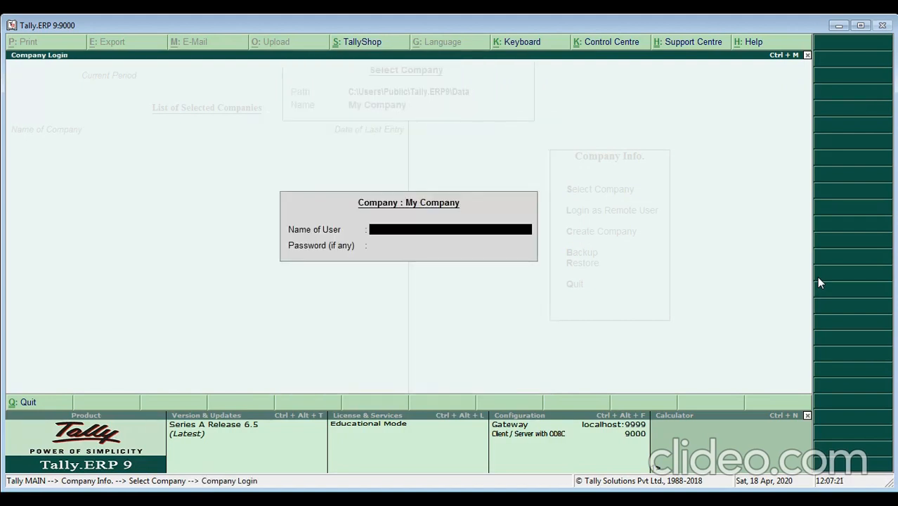
pyautogui.write('oshan')
pyautogui.press('Return')
pyautogui.write('***')
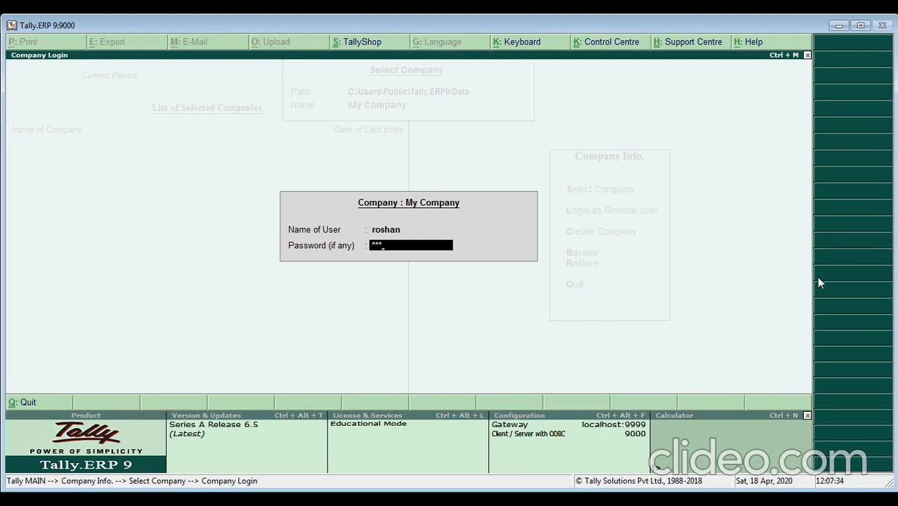
pyautogui.press('Return')
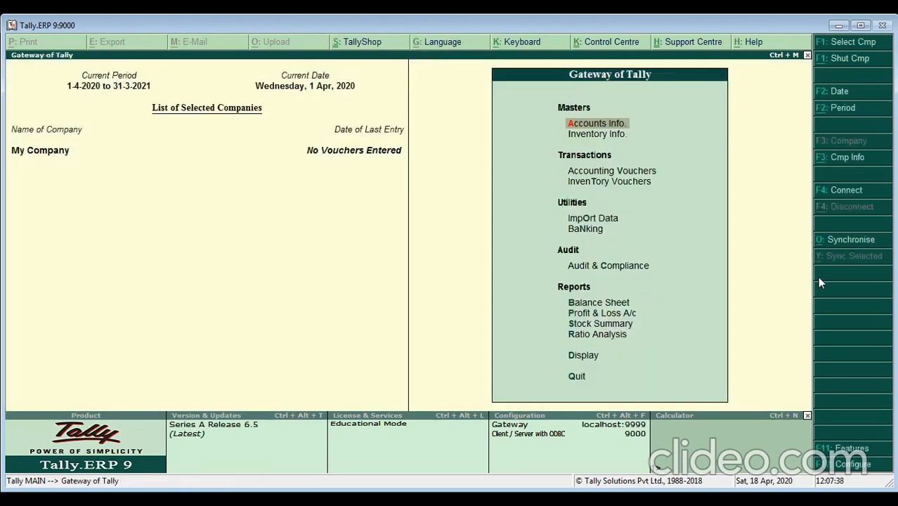
# - Open Accounts Info. from the Gateway of Tally
pyautogui.press('Down')
pyautogui.press('Up')
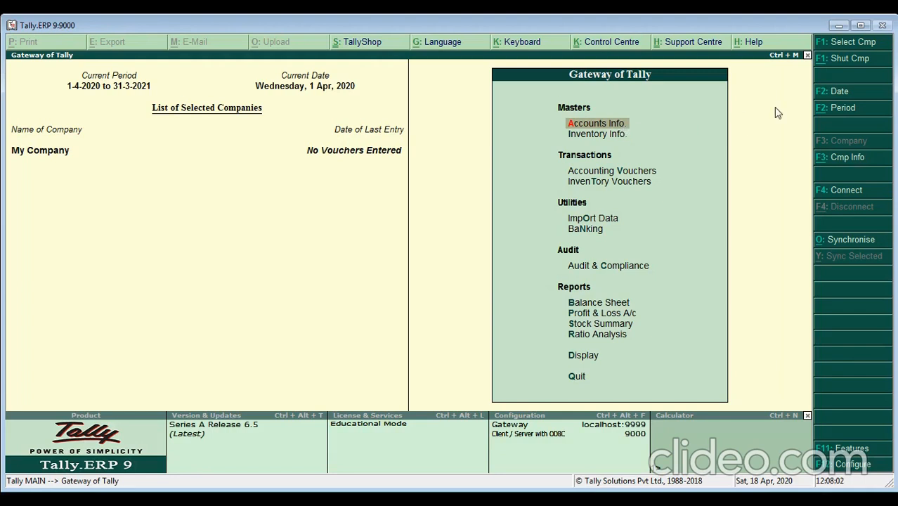
pyautogui.press('Down')
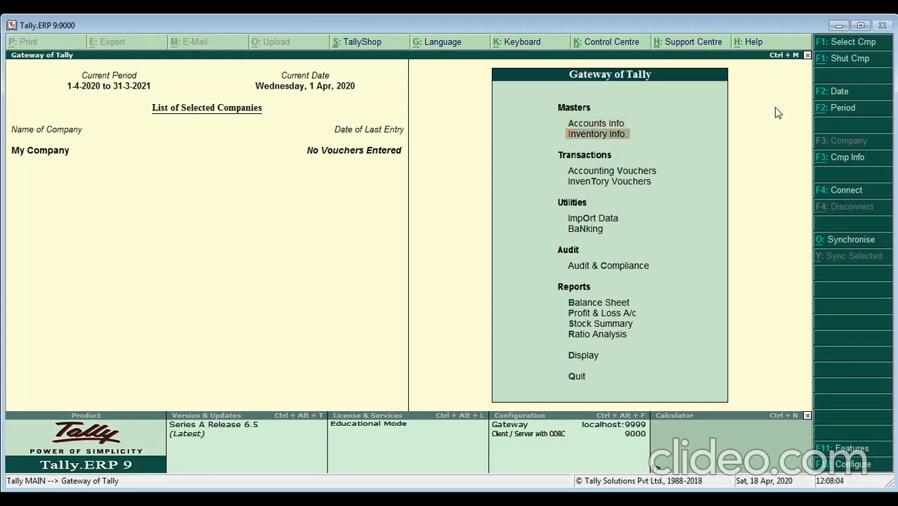
pyautogui.press('Up')
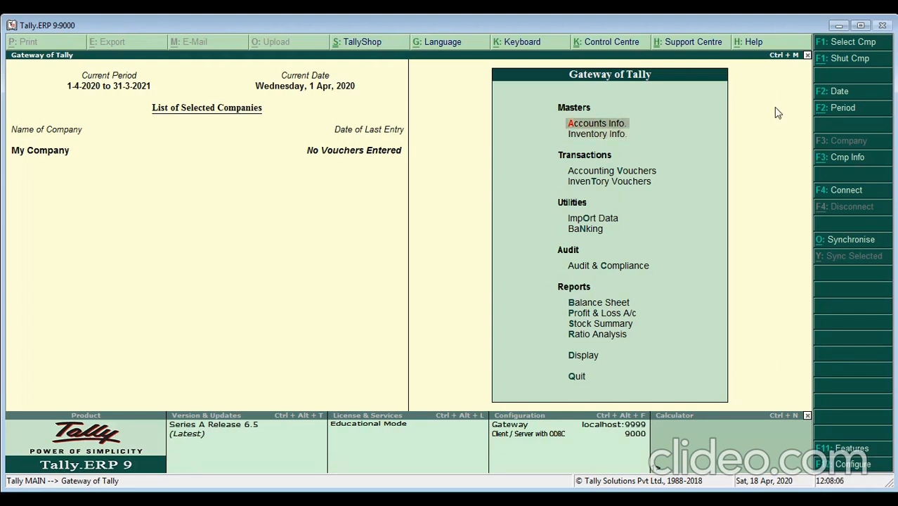
pyautogui.press('Down')
pyautogui.press('Up')
pyautogui.press('Return')
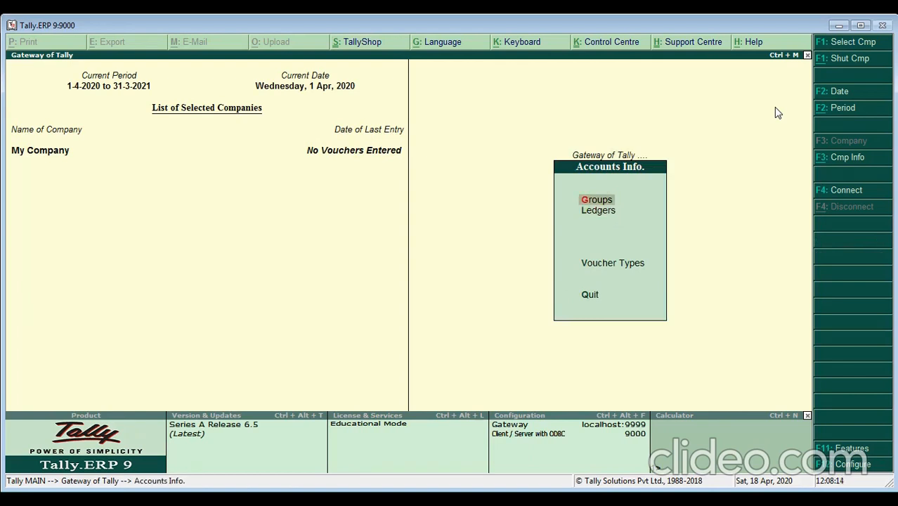
# - Choose Ledgers among the accounts master options
pyautogui.press('Down')
pyautogui.press('Down')
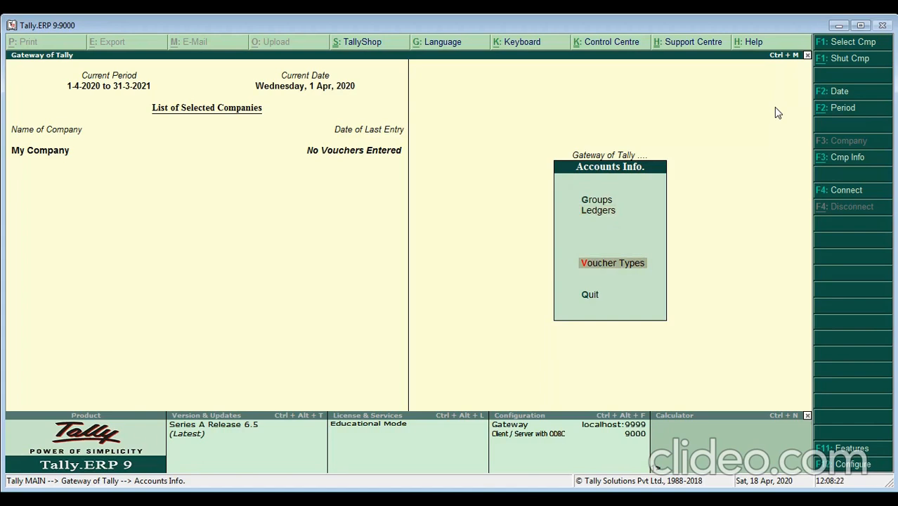
pyautogui.press('Up')
pyautogui.press('Up')
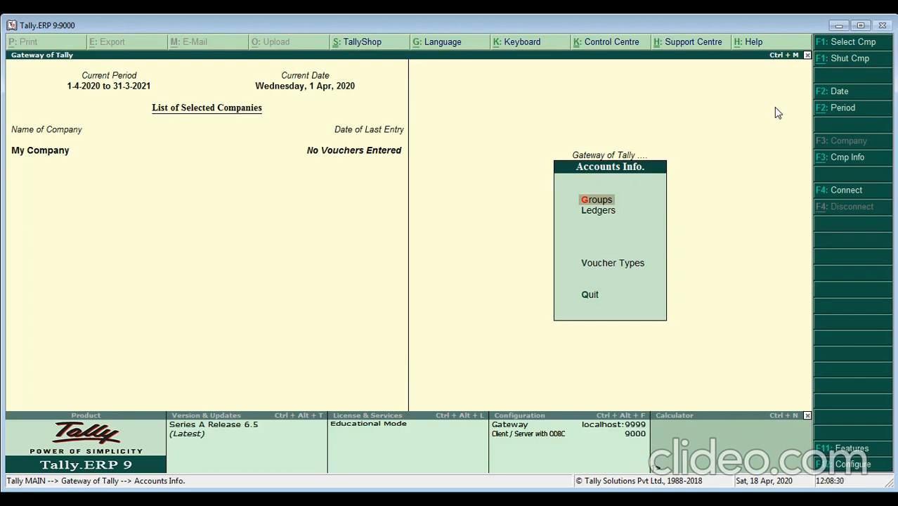
pyautogui.press('Down')
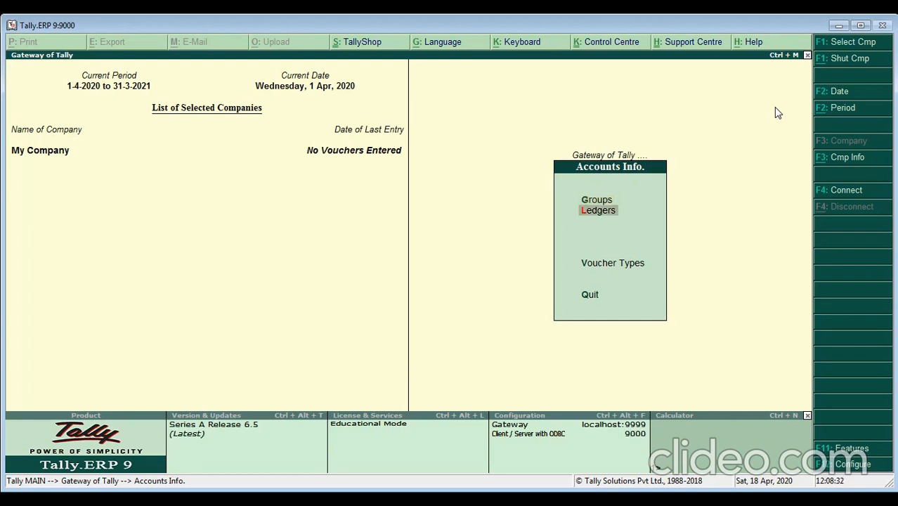
pyautogui.press('Up')
pyautogui.press('Down')
pyautogui.press('Down')
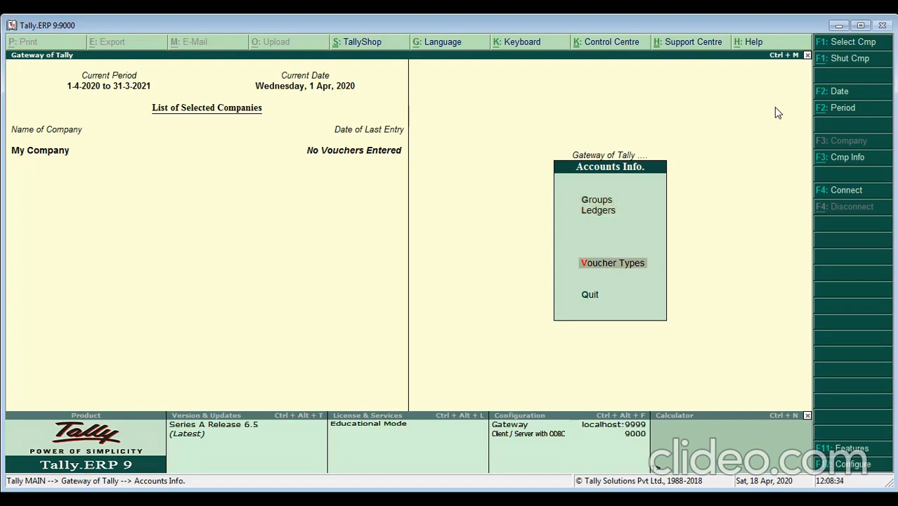
pyautogui.press('Up')
pyautogui.press('Up')
pyautogui.press('Down')
pyautogui.press('Down')
pyautogui.press('Down')
pyautogui.press('Up')
pyautogui.press('Up')
pyautogui.press('Down')
pyautogui.press('Down')
pyautogui.press('Up')
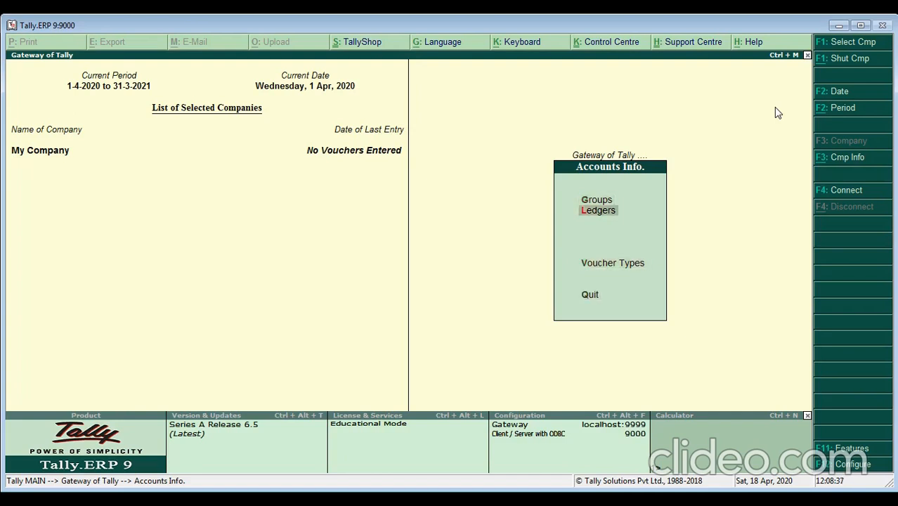
pyautogui.press('Return')
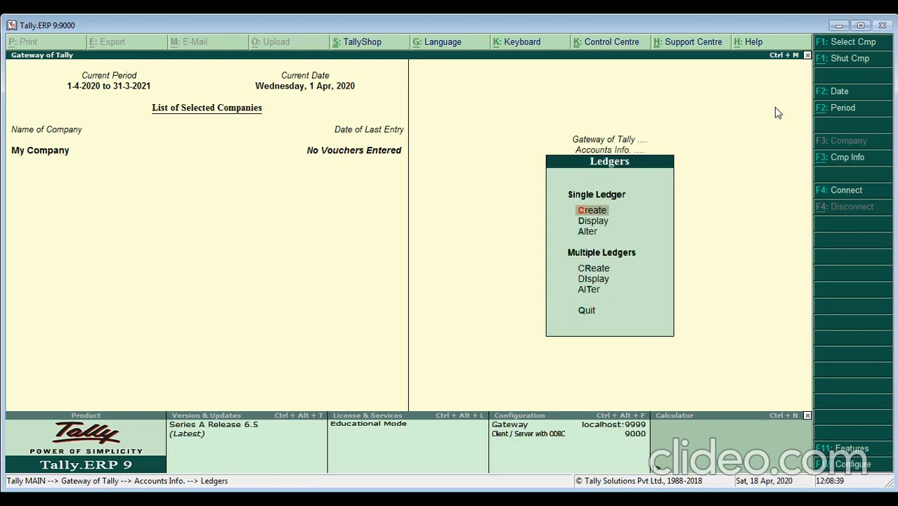
pyautogui.press('Down')
pyautogui.press('Down')
pyautogui.press('Up')
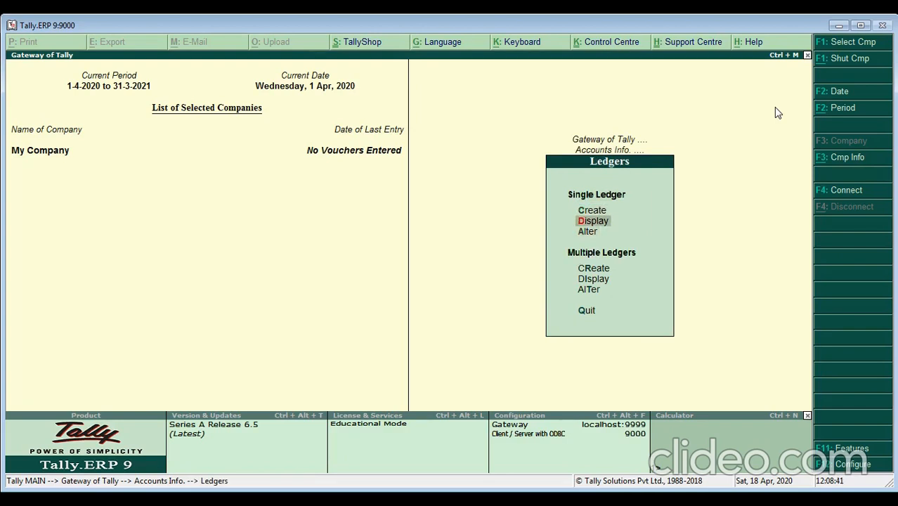
pyautogui.press('Return')
pyautogui.press('Down')
pyautogui.press('Up')
pyautogui.press('Down')
pyautogui.press('Up')
pyautogui.press('Down')
pyautogui.press('Up')
pyautogui.press('Down')
pyautogui.press('Up')
pyautogui.press('Down')
pyautogui.press('Up')
pyautogui.press('Down')
pyautogui.press('Up')
pyautogui.press('Down')
pyautogui.press('Up')
pyautogui.press('Down')
pyautogui.press('Up')
pyautogui.press('Down')
pyautogui.press('Up')
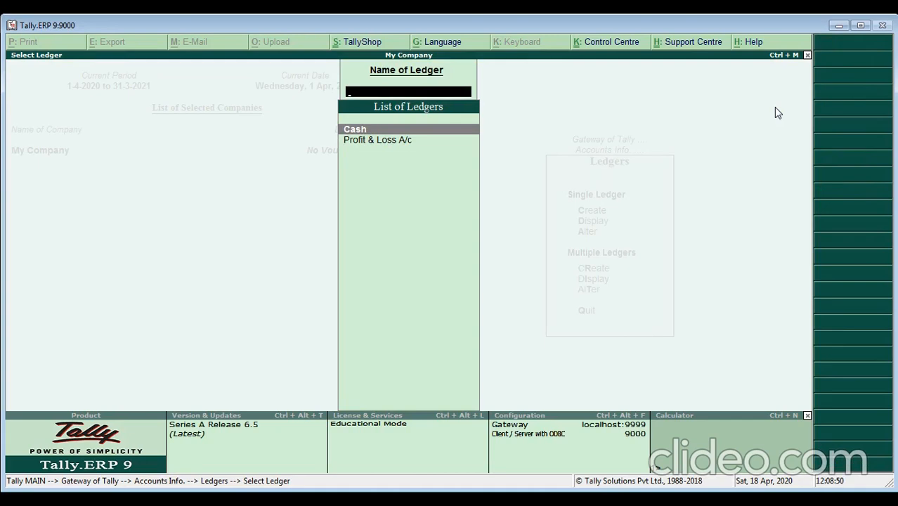
pyautogui.press('Escape')
pyautogui.press('Escape')
pyautogui.press('Up')
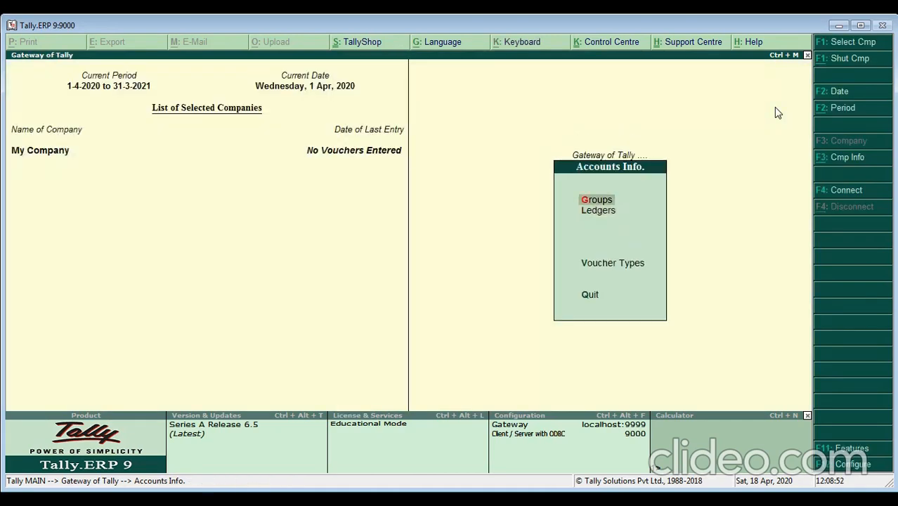
pyautogui.press('Return')
pyautogui.press('Down')
pyautogui.press('Return')
pyautogui.press('Down')
pyautogui.press('Down')
pyautogui.press('Down')
pyautogui.press('Down')
pyautogui.press('Down')
pyautogui.press('Down')
pyautogui.press('Down')
pyautogui.press('Down')
pyautogui.press('Down')
pyautogui.press('Down')
pyautogui.press('Down')
pyautogui.press('Down')
pyautogui.press('Down')
pyautogui.press('Down')
pyautogui.press('Down')
pyautogui.press('Down')
pyautogui.press('Down')
pyautogui.press('Down')
pyautogui.press('Down')
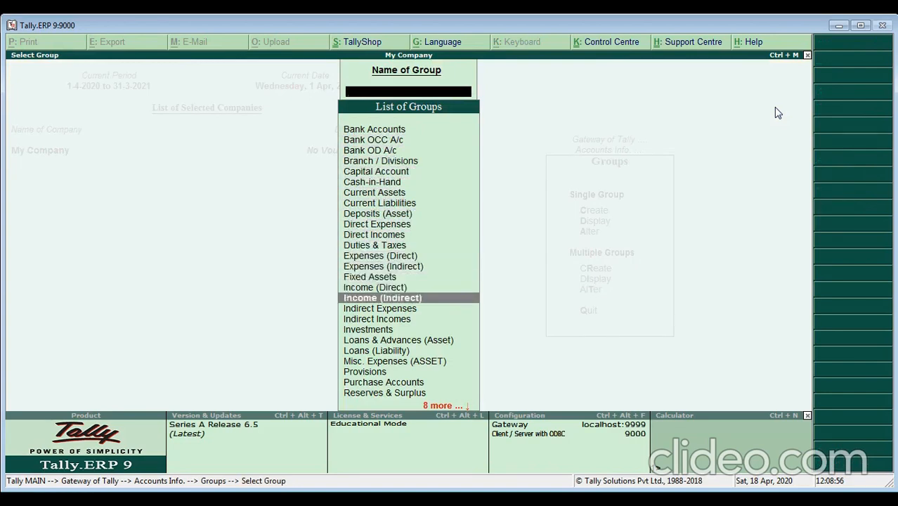
pyautogui.press('Escape')
pyautogui.press('Escape')
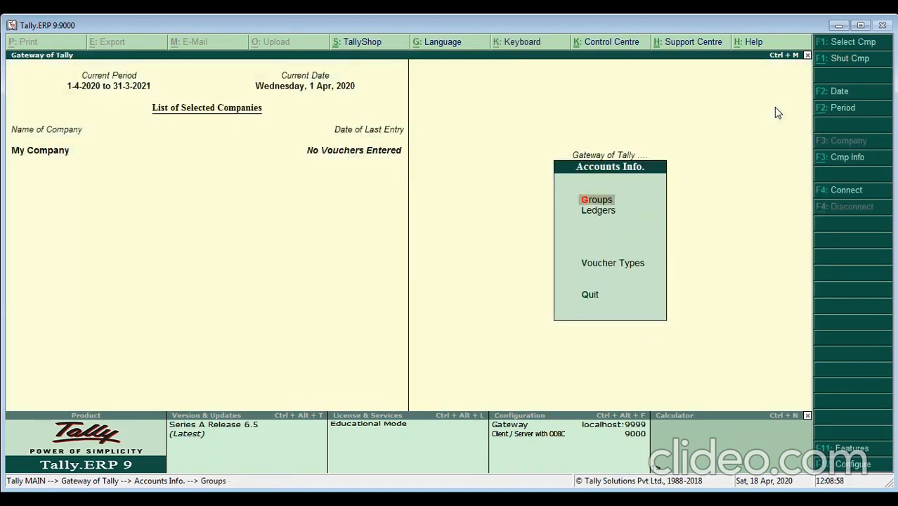
pyautogui.press('Down')
pyautogui.press('Down')
pyautogui.press('Return')
pyautogui.press('Down')
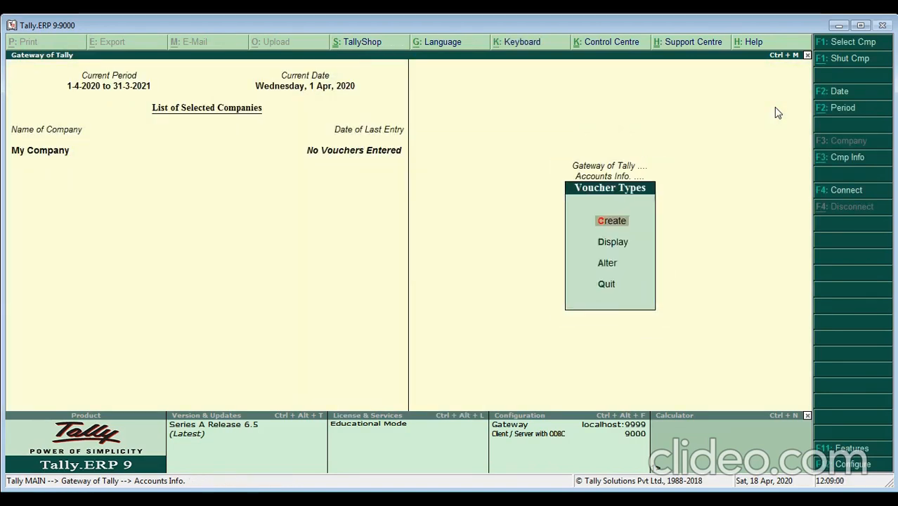
pyautogui.press('Return')
pyautogui.press('Down')
pyautogui.press('Down')
pyautogui.press('Down')
pyautogui.press('Down')
pyautogui.press('Down')
pyautogui.press('Down')
pyautogui.press('Down')
pyautogui.press('Down')
pyautogui.press('Down')
pyautogui.press('Down')
pyautogui.press('Down')
pyautogui.press('Down')
pyautogui.press('Down')
pyautogui.press('Down')
pyautogui.press('Down')
pyautogui.press('Down')
pyautogui.press('Down')
pyautogui.press('Down')
pyautogui.press('Down')
pyautogui.press('Down')
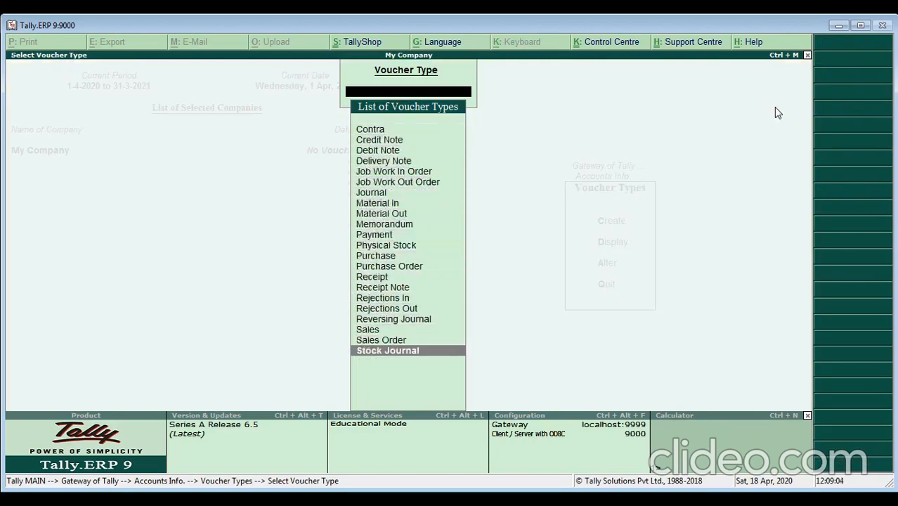
pyautogui.press('Escape')
pyautogui.press('Escape')
pyautogui.press('Escape')
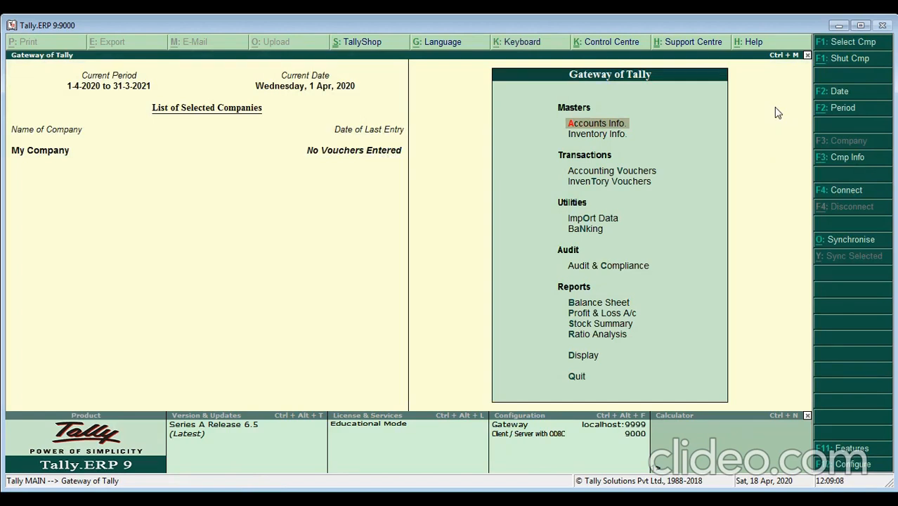
pyautogui.press('Return')
pyautogui.press('Down')
pyautogui.press('Return')
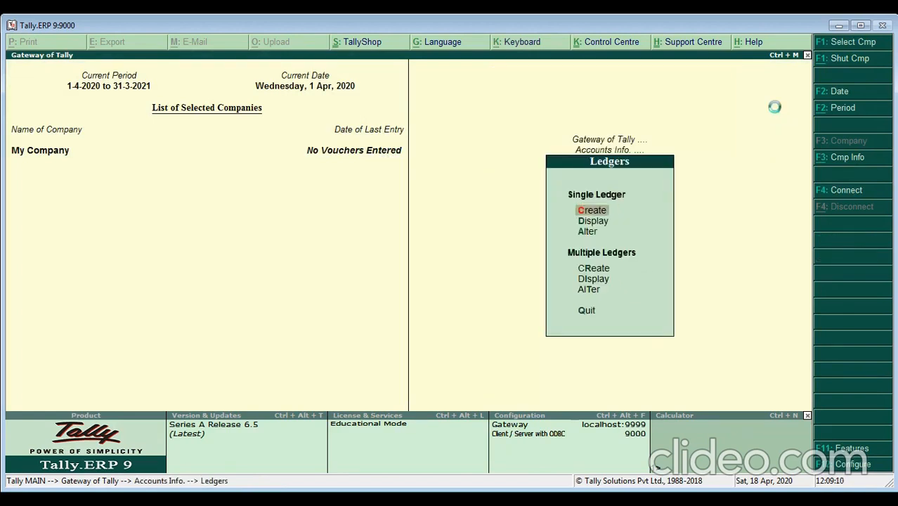
pyautogui.press('Return')
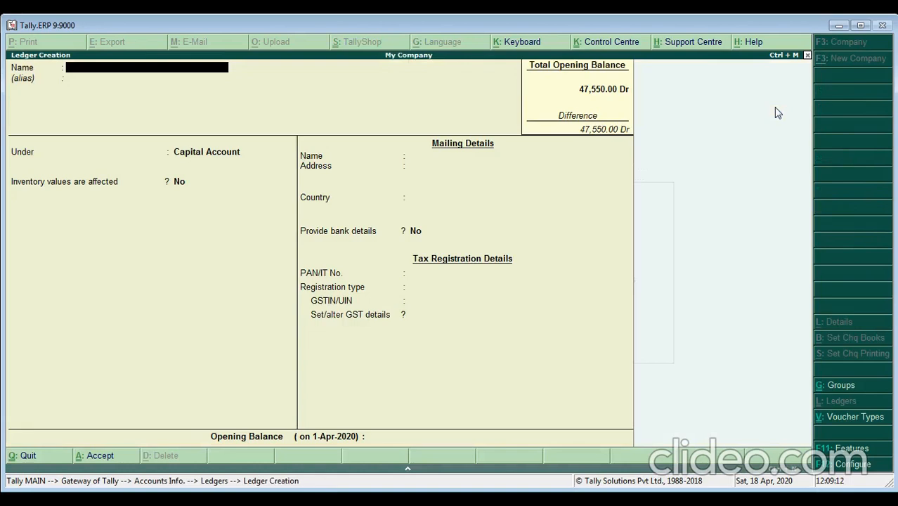
# - Discard the unfinished ledger form and return to the accounts masters
pyautogui.press('Escape')
pyautogui.press('y')
pyautogui.press('Escape')
pyautogui.press('Escape')
pyautogui.press('Return')
pyautogui.press('Return')
pyautogui.press('Return')
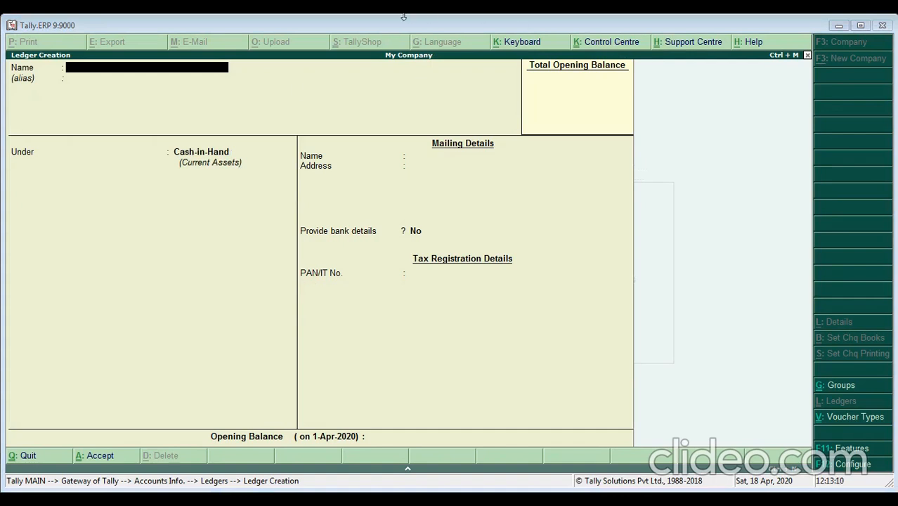
# - Name a new ledger after the first owner and place it under Capital Account
pyautogui.press('Return')
pyautogui.press('Return')
pyautogui.write('Ca')
pyautogui.press('Down')
pyautogui.press('Down')
pyautogui.press('Up')
pyautogui.press('Down')
pyautogui.press('Up')
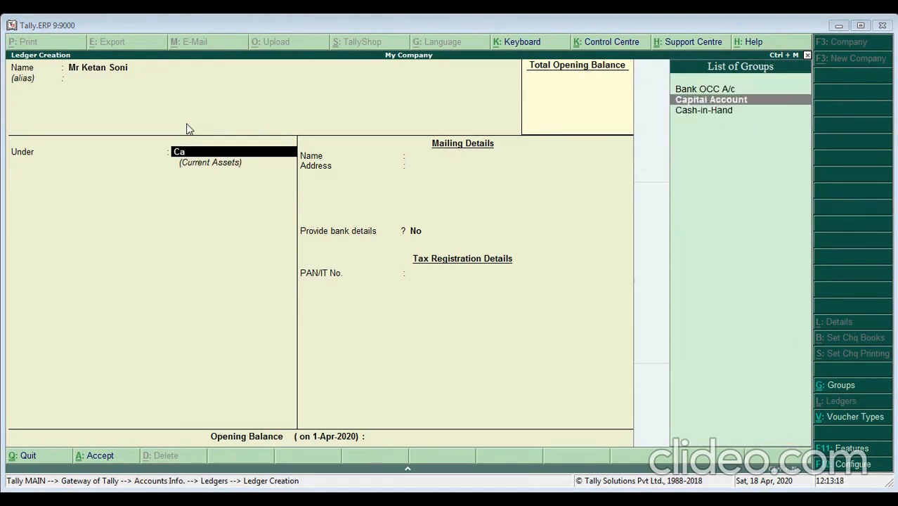
pyautogui.press('Return')
pyautogui.press('Return')
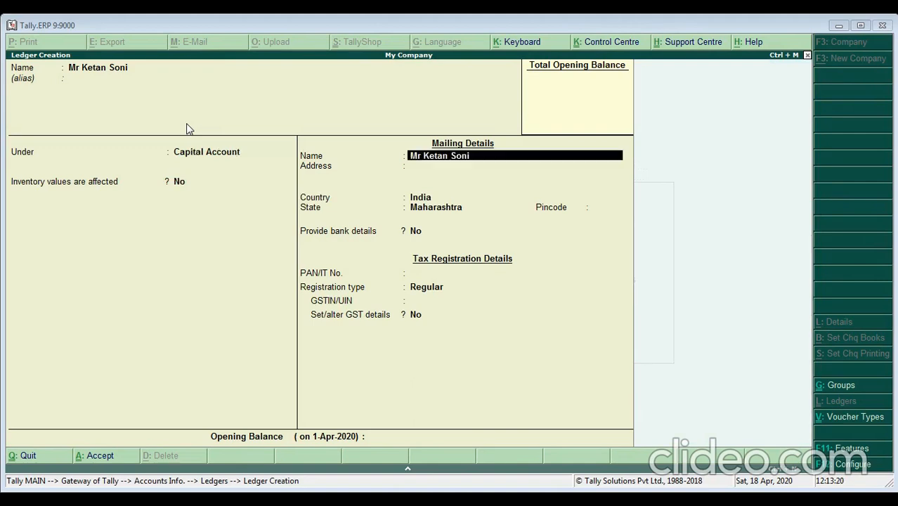
pyautogui.press('BackSpace')
pyautogui.press('BackSpace')
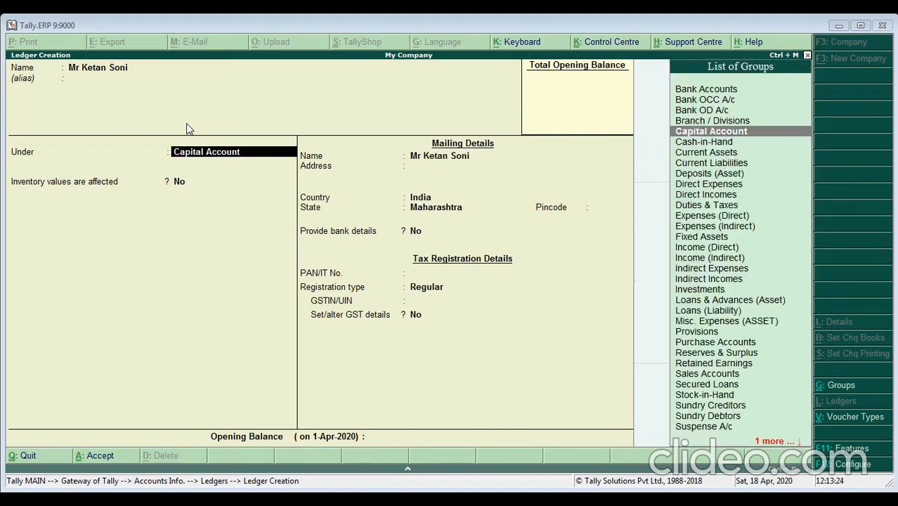
pyautogui.write('Capita')
pyautogui.press('Return')
pyautogui.press('BackSpace')
pyautogui.press('Return')
# - Enter a 3,00,000 Cr opening balance and finish the ledger
pyautogui.press('Return')
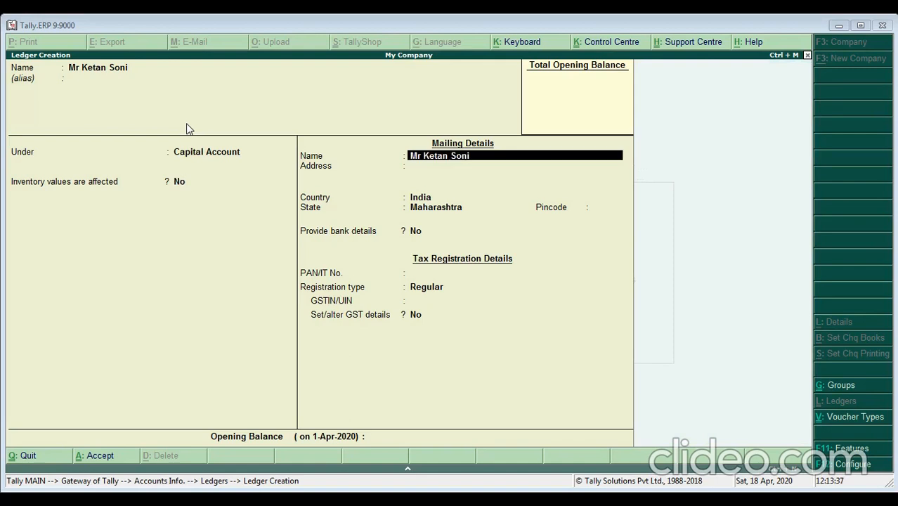
pyautogui.press('Return')
pyautogui.press('Return')
pyautogui.press('Return')
pyautogui.press('Return')
pyautogui.press('Return')
pyautogui.press('Return')
pyautogui.press('Return')
pyautogui.press('Return')
pyautogui.press('Return')
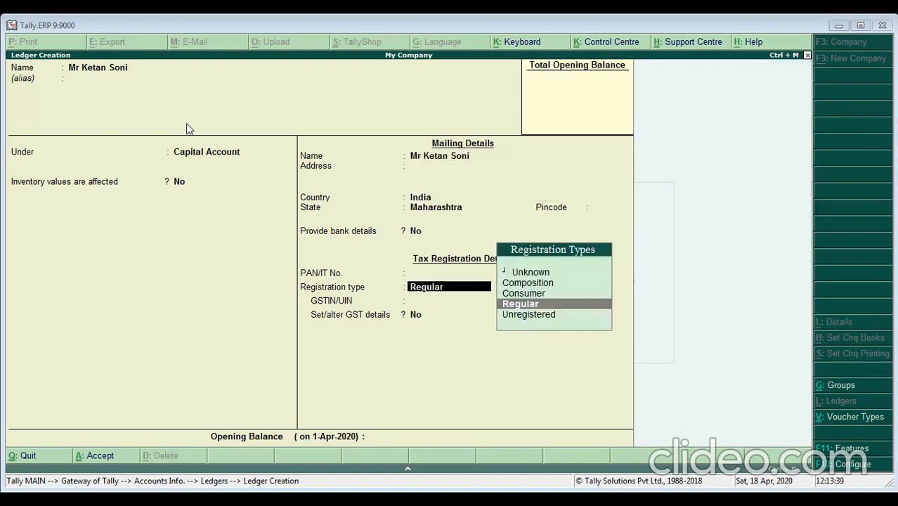
pyautogui.press('Return')
pyautogui.press('Return')
pyautogui.press('Return')
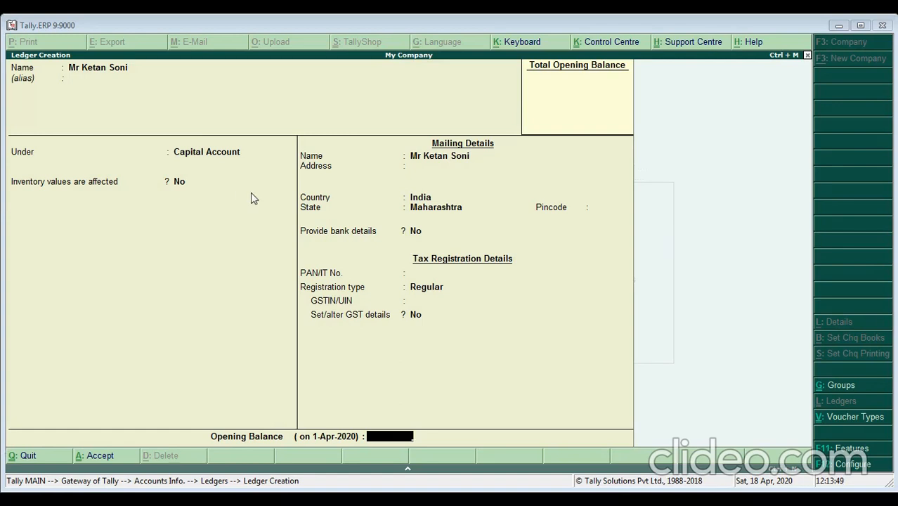
pyautogui.write('300000')
pyautogui.press('Return')
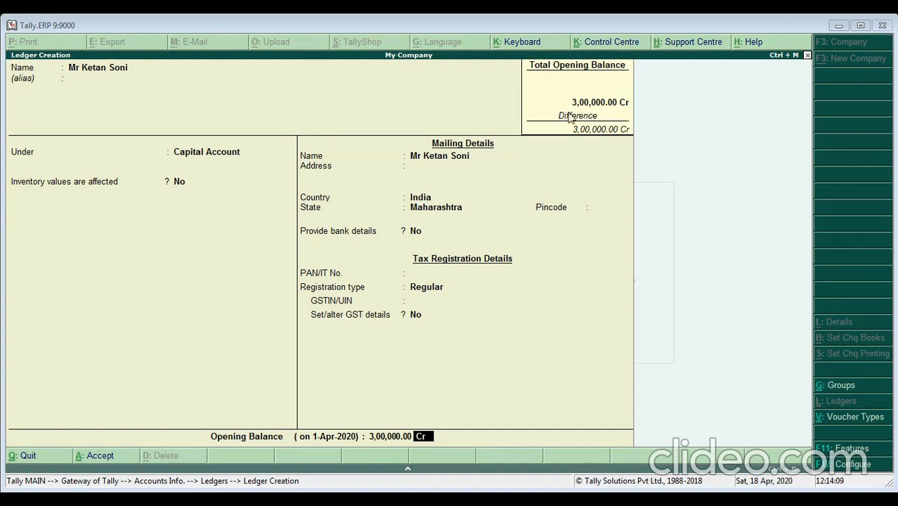
pyautogui.press('Return')
pyautogui.press('Return')
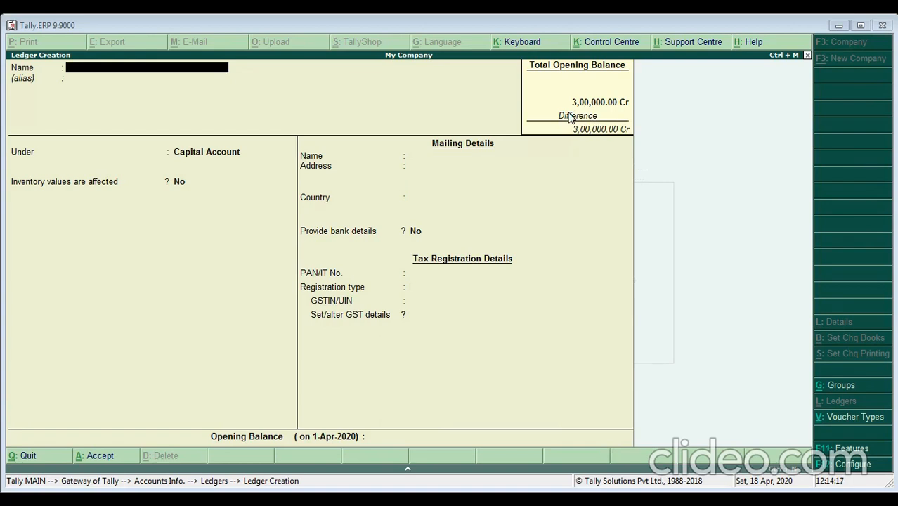
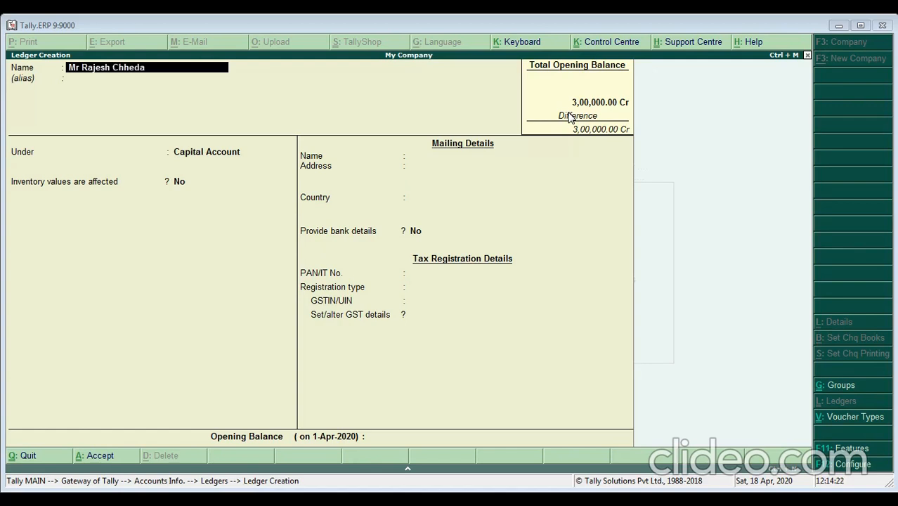
# - Name a ledger for the second owner and place it under Capital Account
pyautogui.press('Return')
pyautogui.write('Capita')
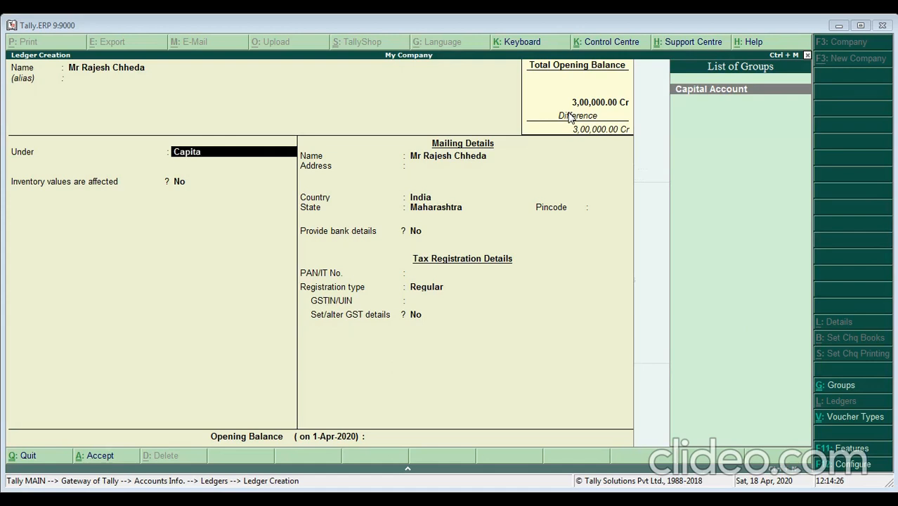
pyautogui.press('Return')
pyautogui.press('BackSpace')
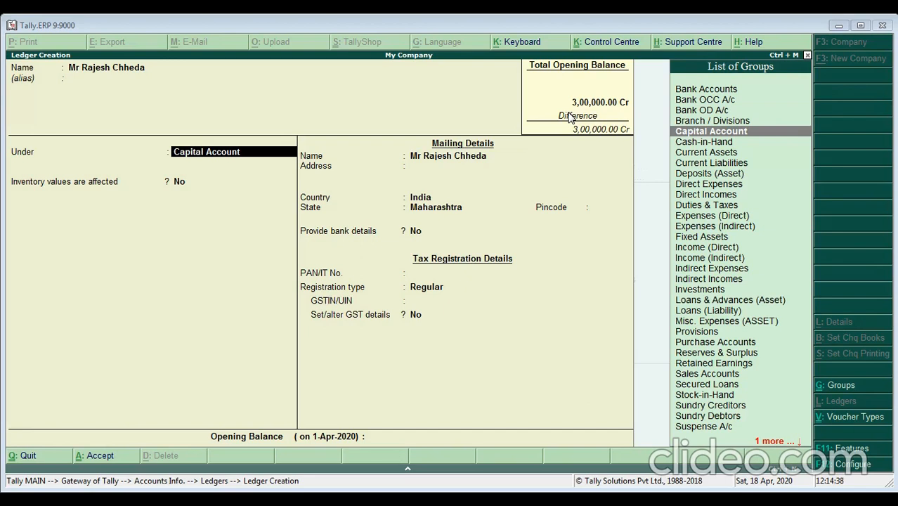
# - Leave GSTIN empty and enter a 3,00,000 Cr opening balance
pyautogui.press('Return')
pyautogui.press('Return')
pyautogui.press('Return')
pyautogui.press('Return')
pyautogui.press('Return')
pyautogui.press('Return')
pyautogui.press('Return')
pyautogui.press('Return')
pyautogui.press('Return')
pyautogui.press('Return')
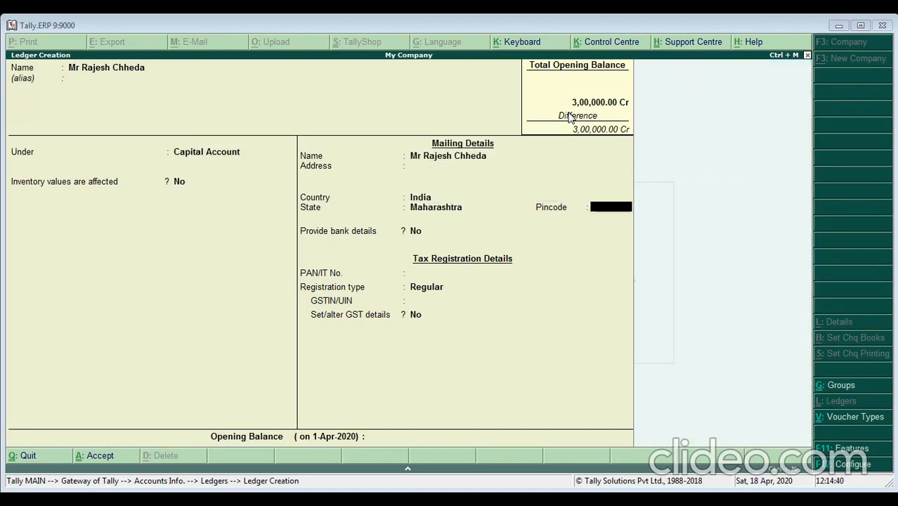
pyautogui.press('Return')
pyautogui.press('Return')
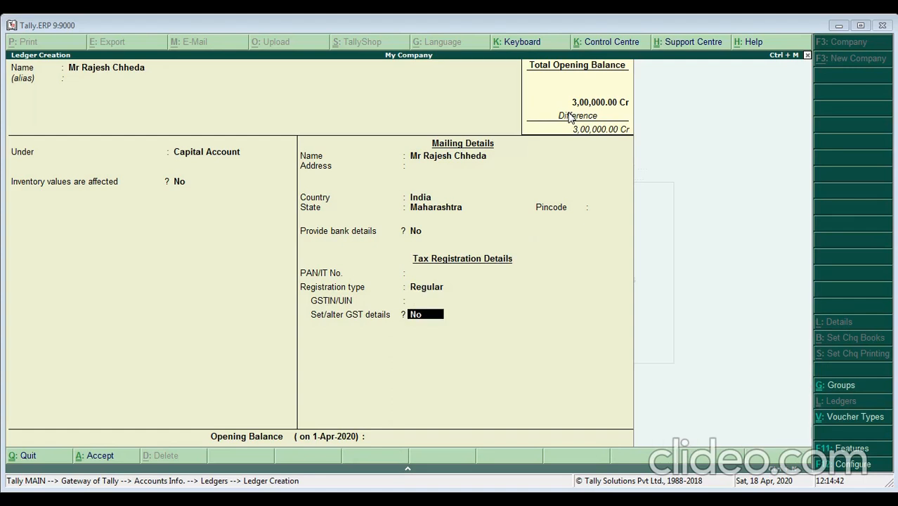
pyautogui.press('Return')
pyautogui.write('300000')
pyautogui.press('Return')
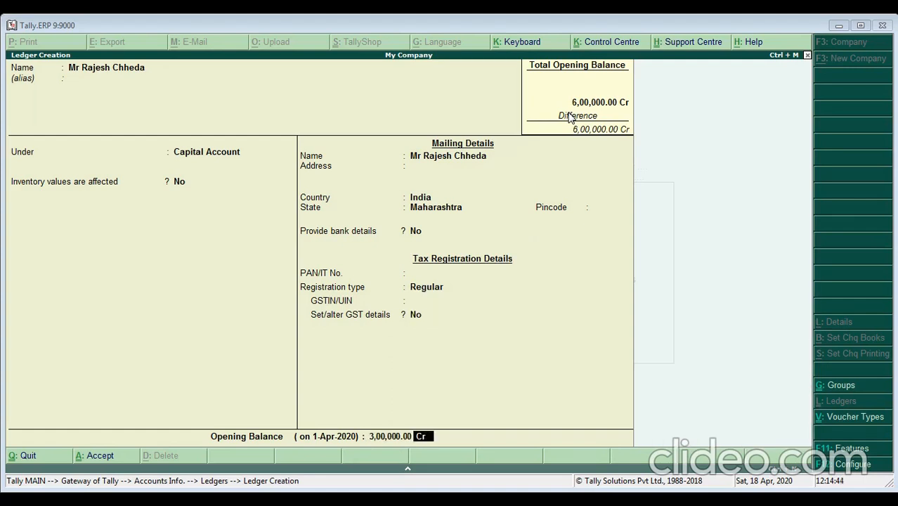
pyautogui.press('Return')
pyautogui.press('Return')
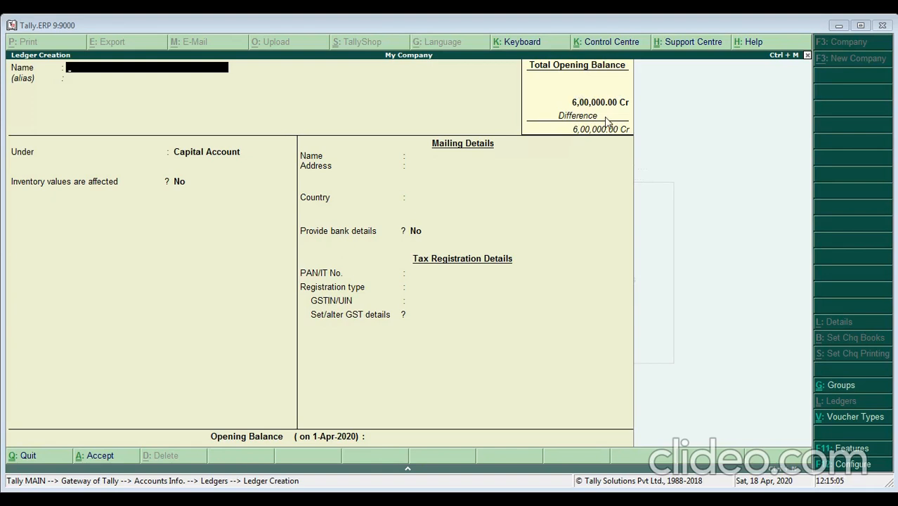
# - Create a ledger named 'Furniture & Fixtures' under Fixed Assets
pyautogui.write('Furniture & Fixtures')
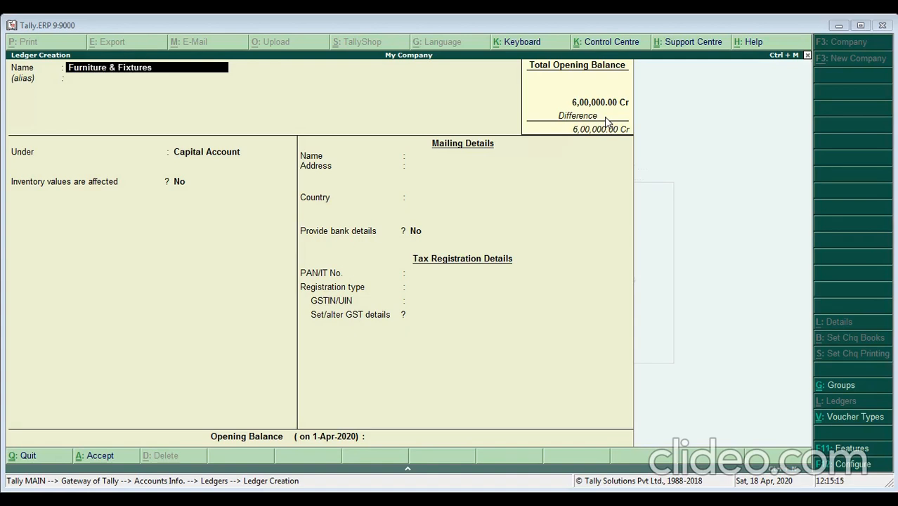
pyautogui.press('Return')
pyautogui.press('Return')
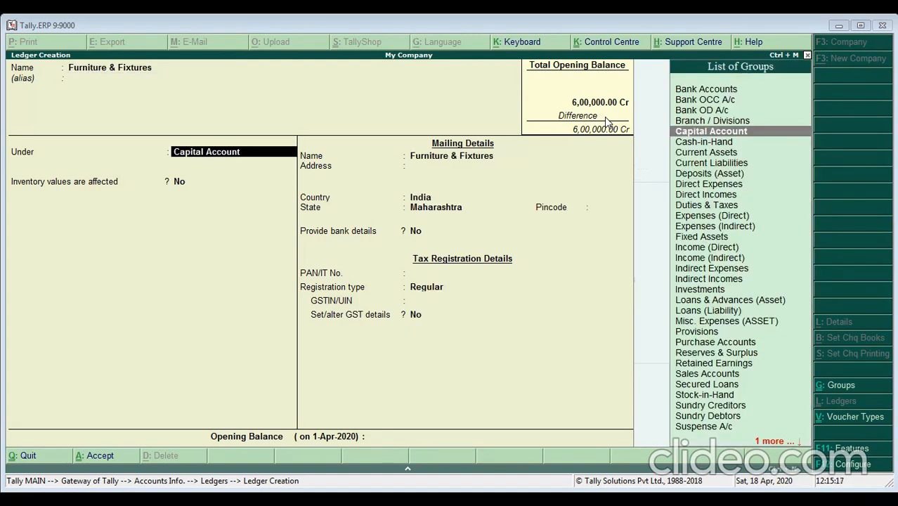
pyautogui.write('Fi')
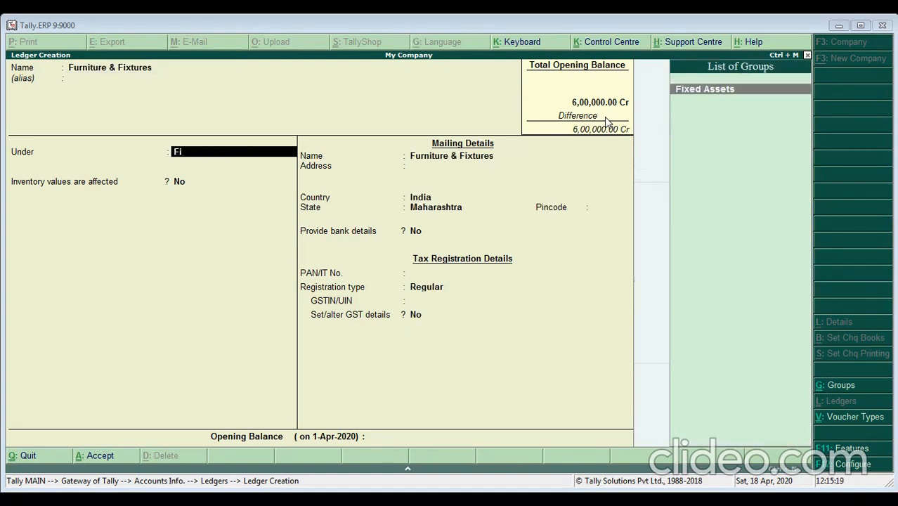
pyautogui.write('xed')
pyautogui.press('Return')
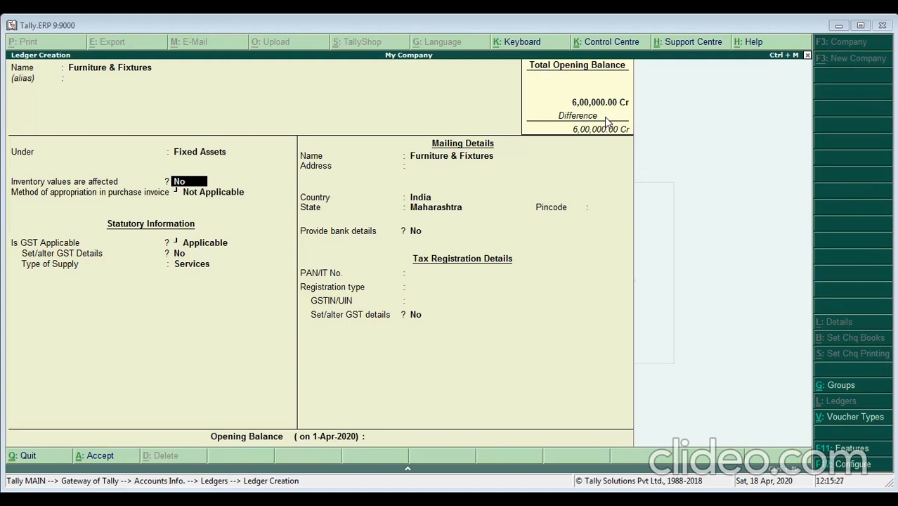
# - Give it a 60,000 Dr opening balance and save the ledger
pyautogui.press('Return')
pyautogui.press('Return')
pyautogui.press('Return')
pyautogui.press('Return')
pyautogui.press('Return')
pyautogui.press('Return')
pyautogui.press('Return')
pyautogui.press('Return')
pyautogui.press('Return')
pyautogui.press('Return')
pyautogui.press('Return')
pyautogui.press('Return')
pyautogui.press('Escape')
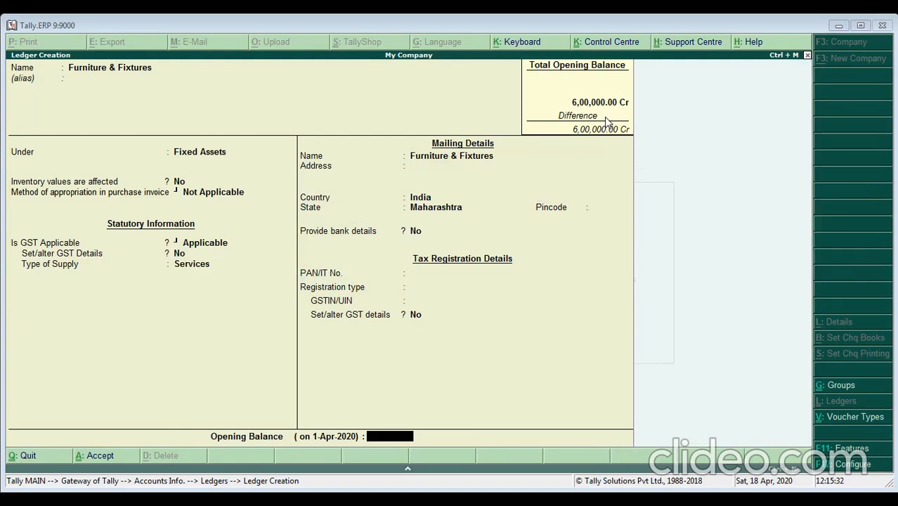
pyautogui.write('60000')
pyautogui.press('Return')
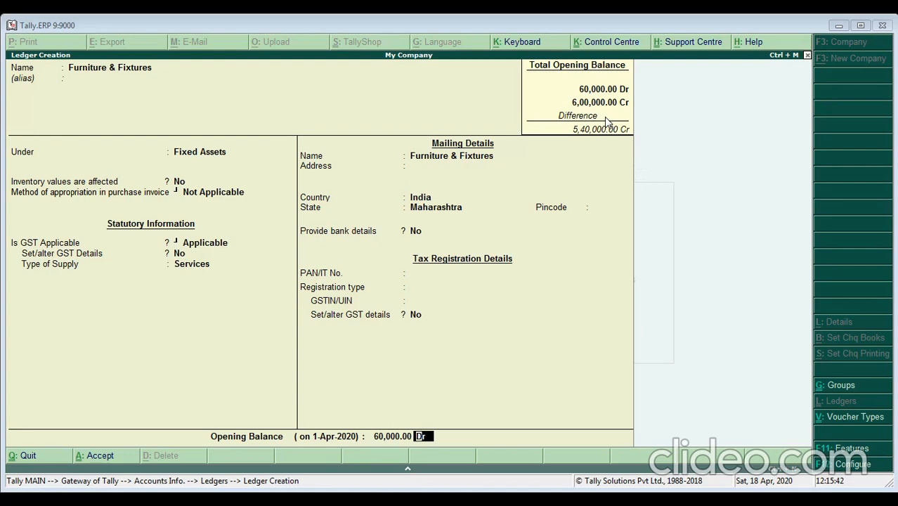
pyautogui.press('Return')
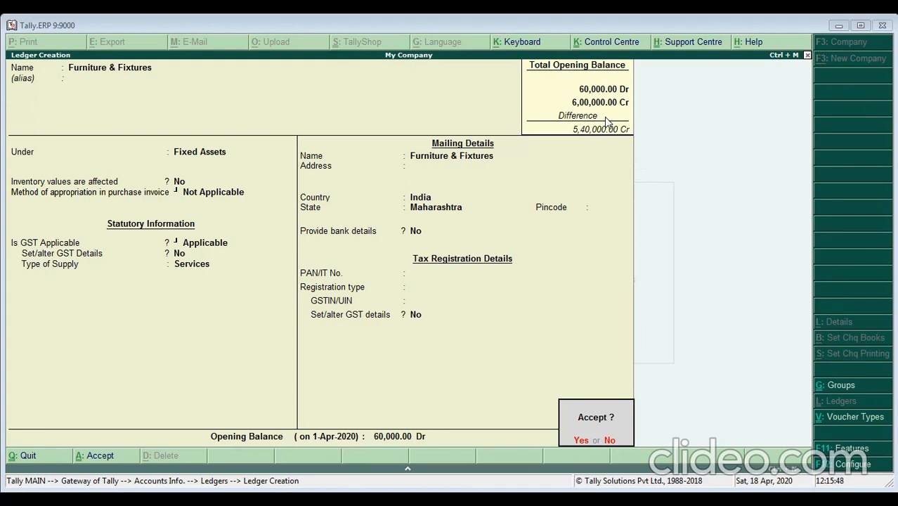
pyautogui.press('y')
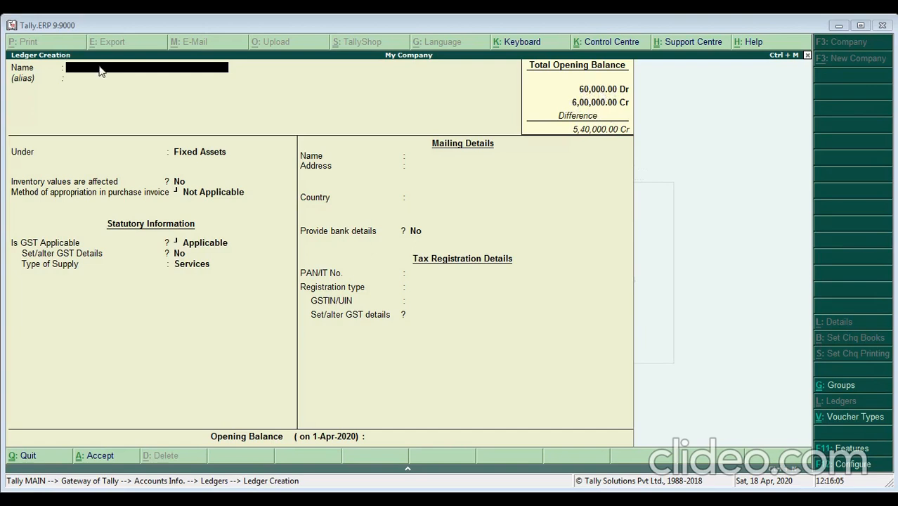
# - Add the Computers ledger under Fixed Assets with opening balance 40,000 Dr
pyautogui.write('Computers')
pyautogui.press('Return')
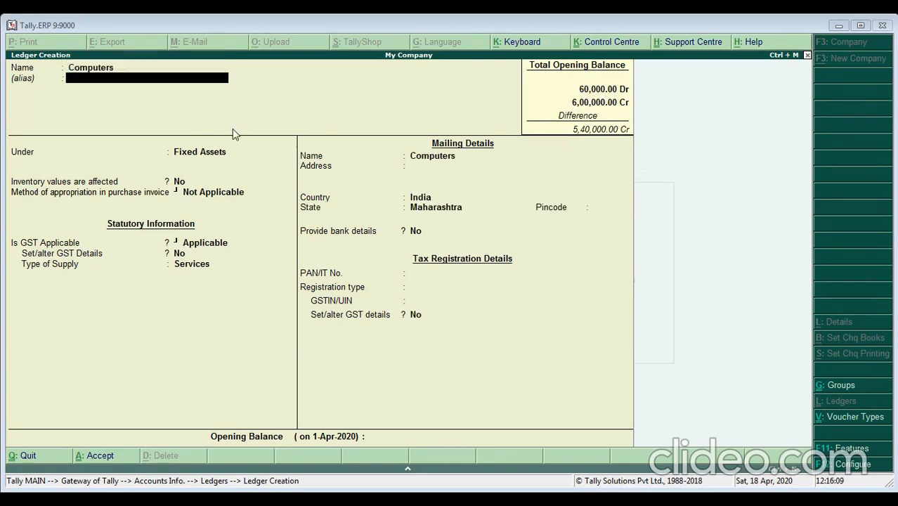
pyautogui.press('Return')
pyautogui.write('Fi')
pyautogui.press('Return')
pyautogui.press('Return')
pyautogui.press('Return')
pyautogui.press('Return')
pyautogui.press('Return')
pyautogui.press('Return')
pyautogui.press('Return')
pyautogui.press('Return')
pyautogui.press('Return')
pyautogui.press('Return')
pyautogui.press('Return')
pyautogui.press('Return')
pyautogui.press('Return')
pyautogui.press('Return')
pyautogui.press('Return')
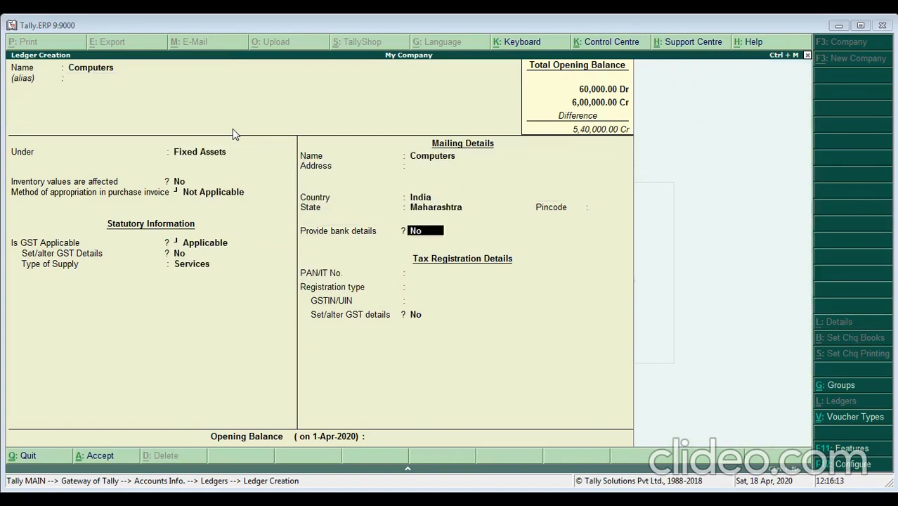
pyautogui.write('40000')
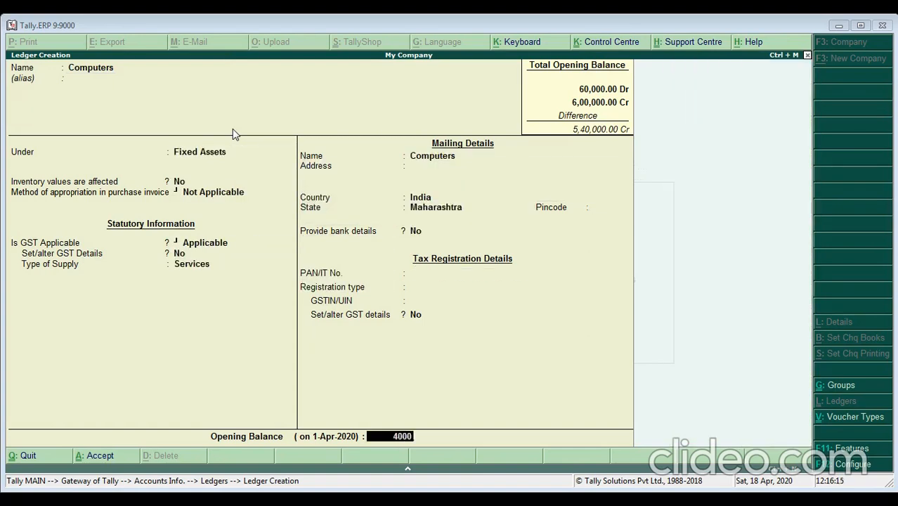
pyautogui.press('Return')
pyautogui.press('Return')
pyautogui.press('Return')
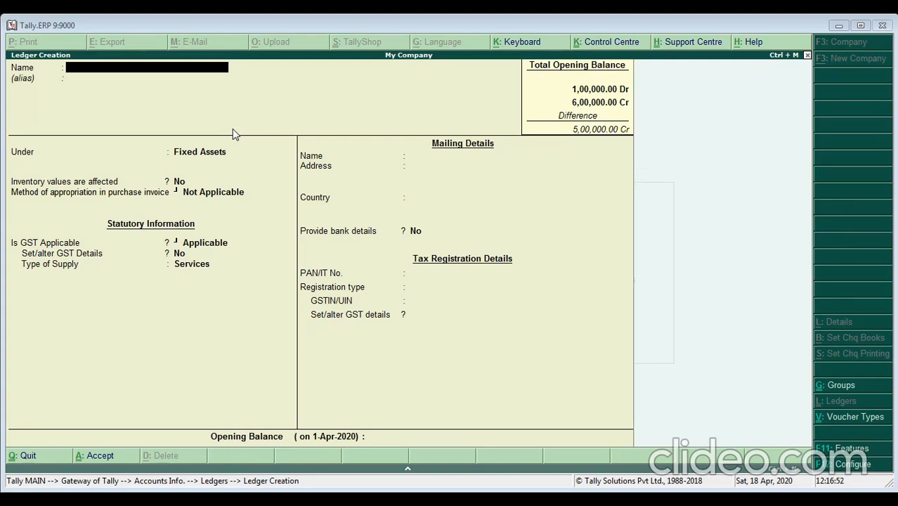
# - Name the ledger 'Acer Pvt Ltd' under Sundry Creditors, keeping bill-by-bill balances on
pyautogui.write('Pvt Ltd')
pyautogui.press('Return')
pyautogui.press('Return')
pyautogui.write('Sun')
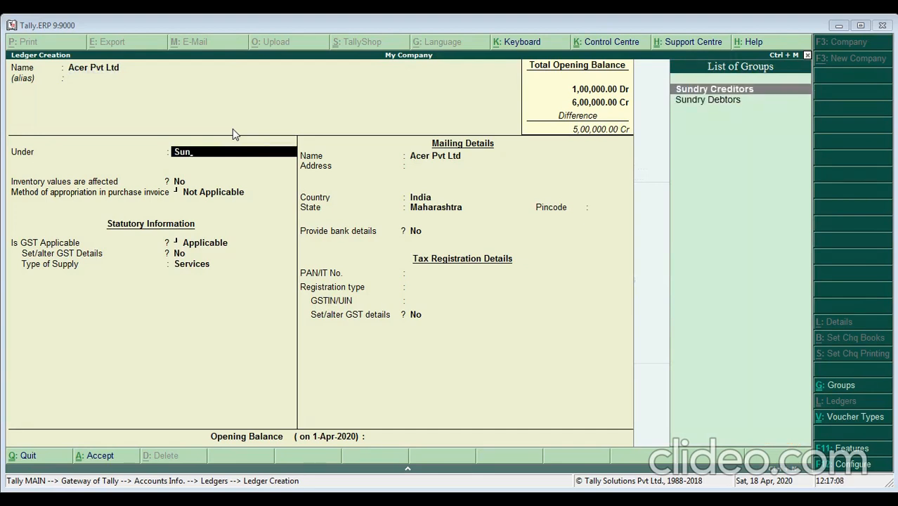
pyautogui.press('Return')
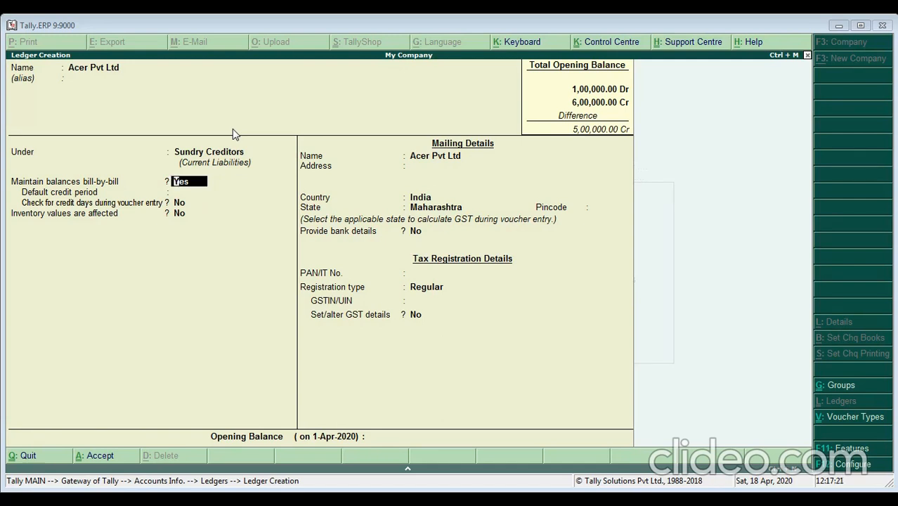
pyautogui.press('Up')
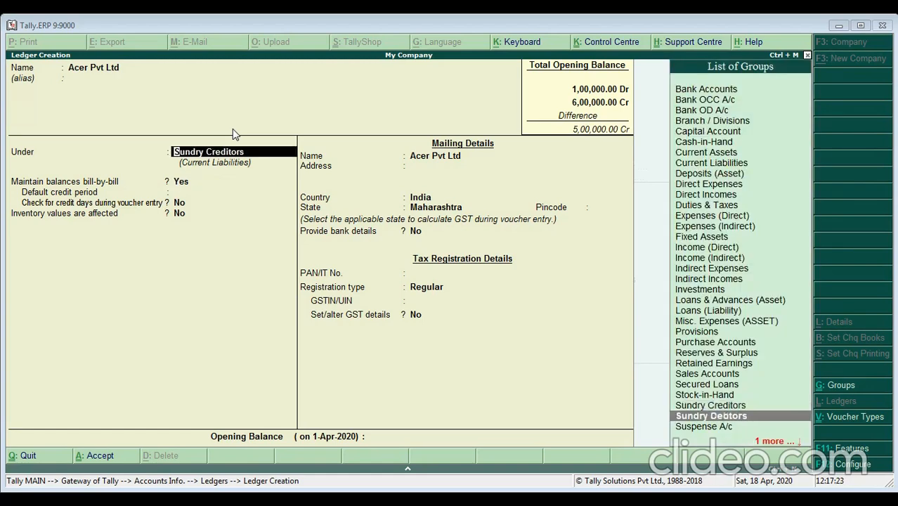
pyautogui.press('Return')
pyautogui.press('Return')
pyautogui.press('Return')
pyautogui.press('Return')
pyautogui.press('Return')
pyautogui.press('Return')
pyautogui.press('Return')
pyautogui.press('Return')
pyautogui.press('Return')
pyautogui.press('Return')
pyautogui.press('Return')
pyautogui.press('Return')
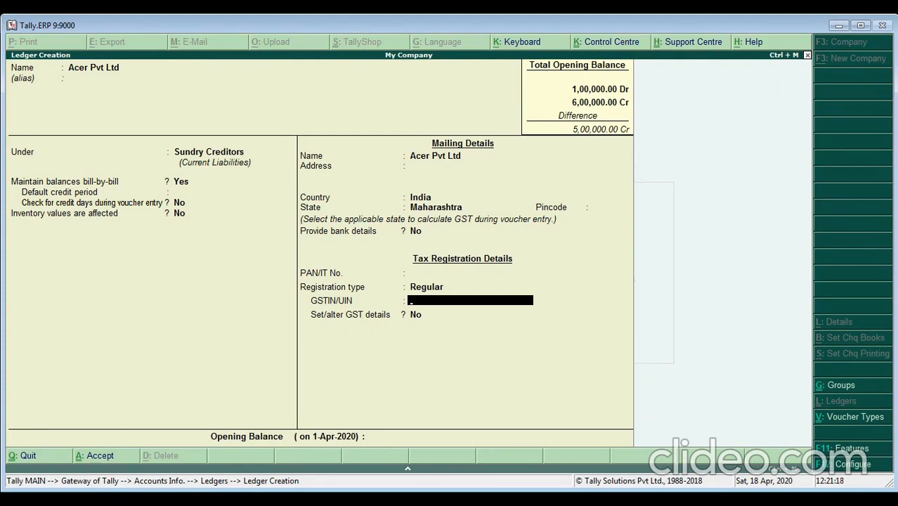
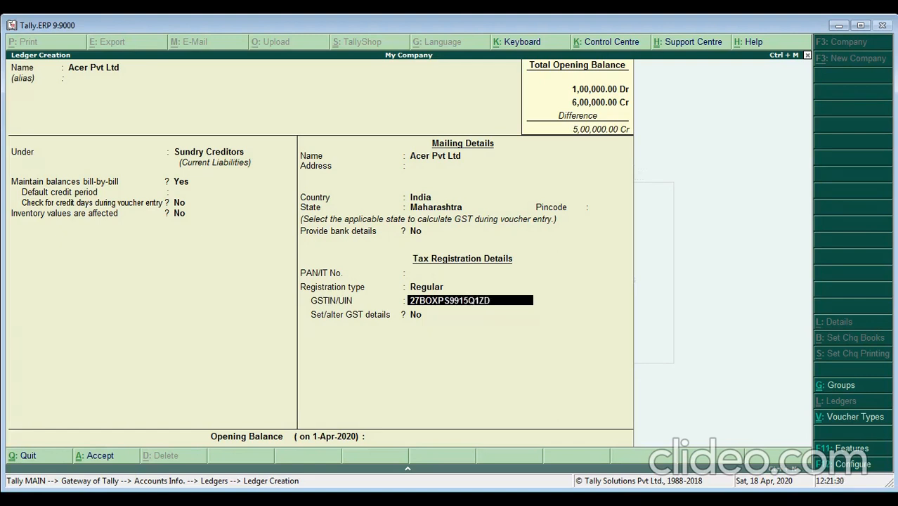
# - Enter the supplier's GSTIN and a 3,34,000 Cr opening balance
pyautogui.press('Return')
pyautogui.press('Return')
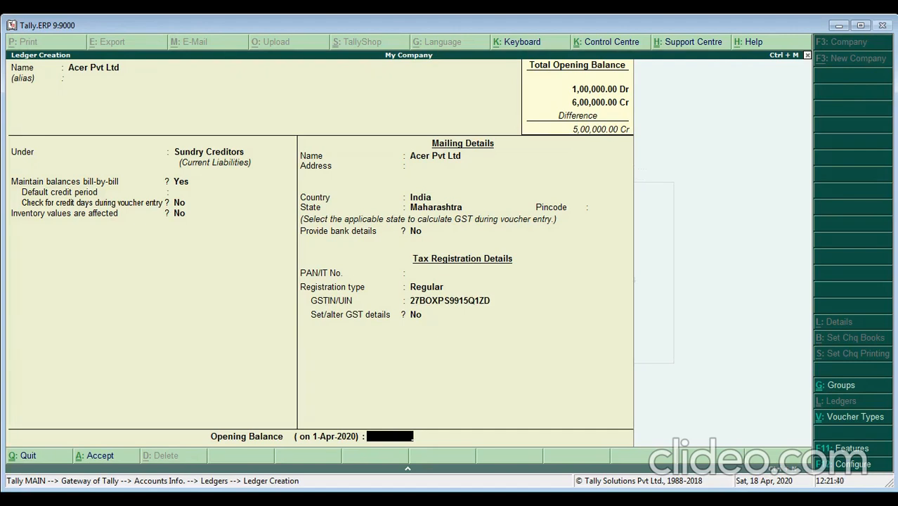
pyautogui.write('3,34,000')
pyautogui.press('Return')
pyautogui.press('Return')
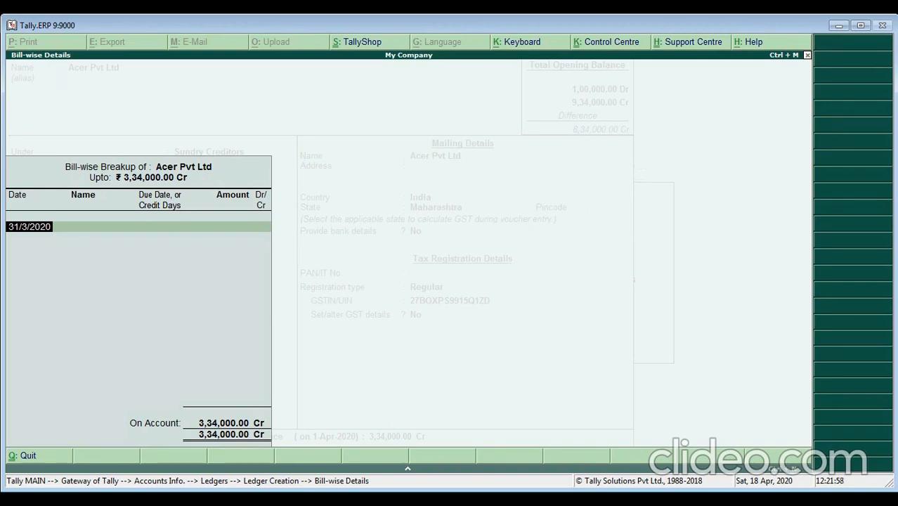
# - Enter bill 1821 dated 1/3/2020 for 1,25,000 Cr
pyautogui.write('1/3')
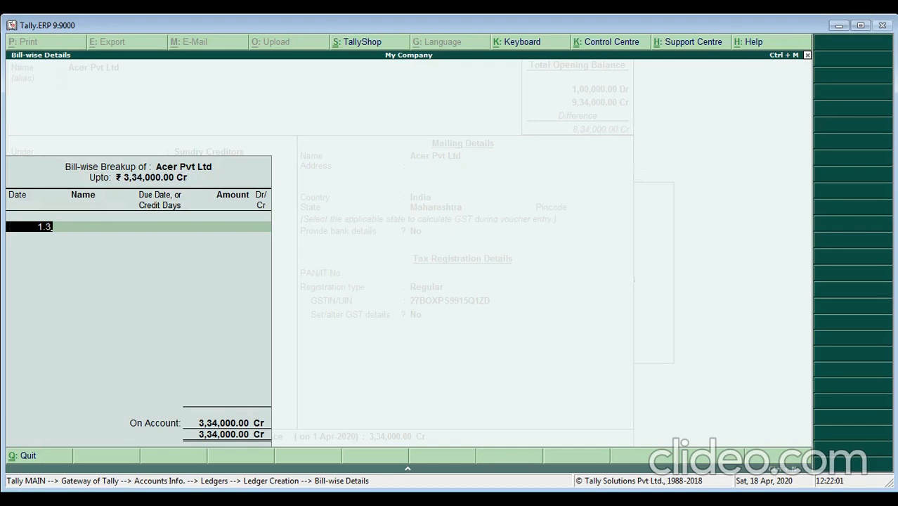
pyautogui.press('Return')
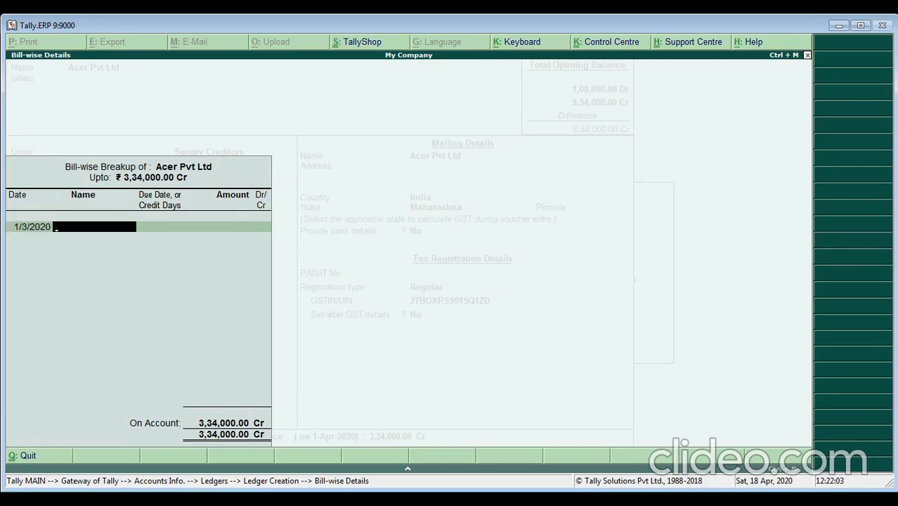
pyautogui.write('1821')
pyautogui.press('Return')
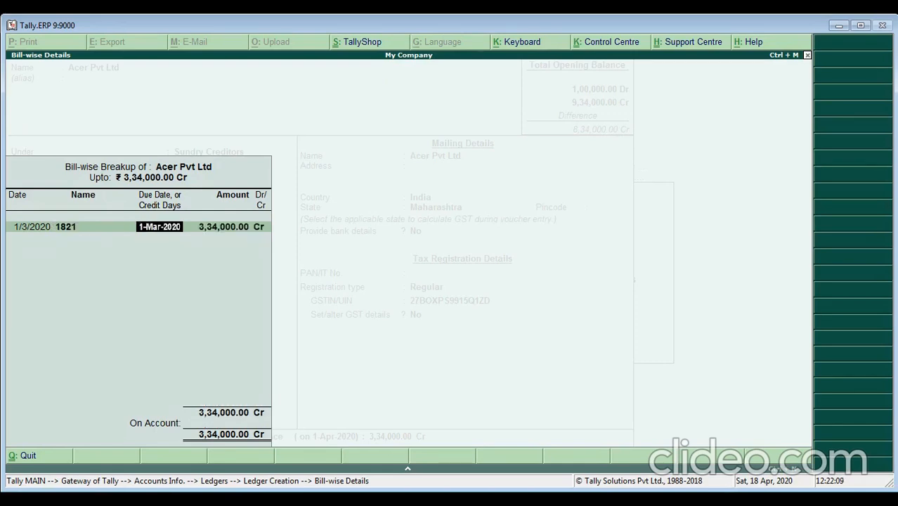
pyautogui.press('Return')
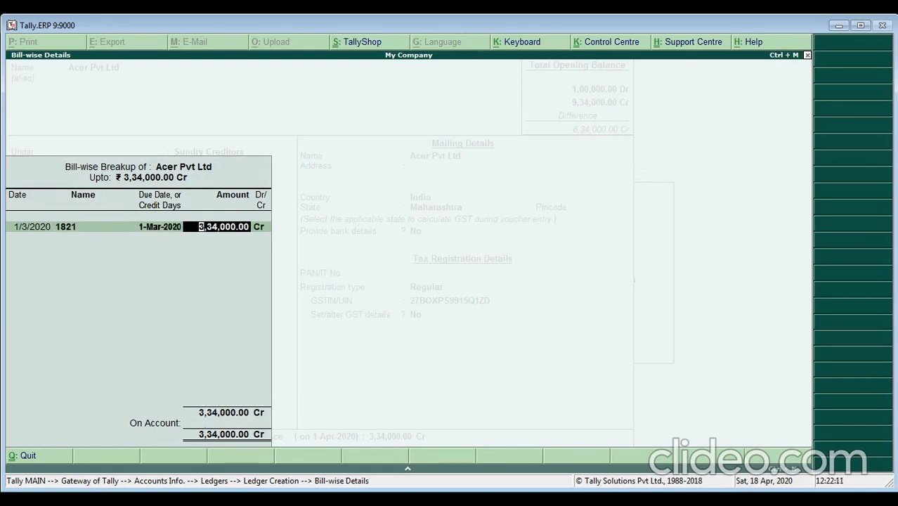
pyautogui.write('1,25,000')
pyautogui.press('Return')
# - Add bill 1848 dated 2/3/2020 for 95,000 Cr
pyautogui.press('Return')
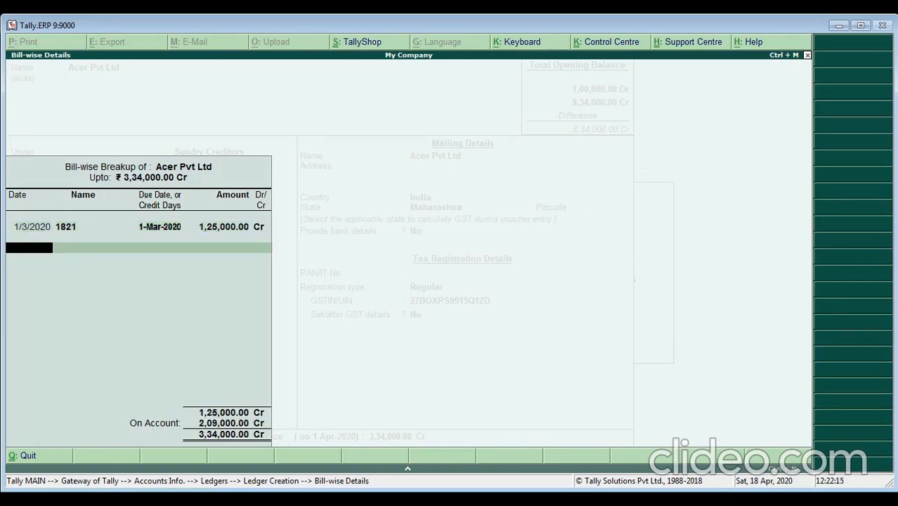
pyautogui.write('2-3')
pyautogui.press('Return')
pyautogui.write('1848')
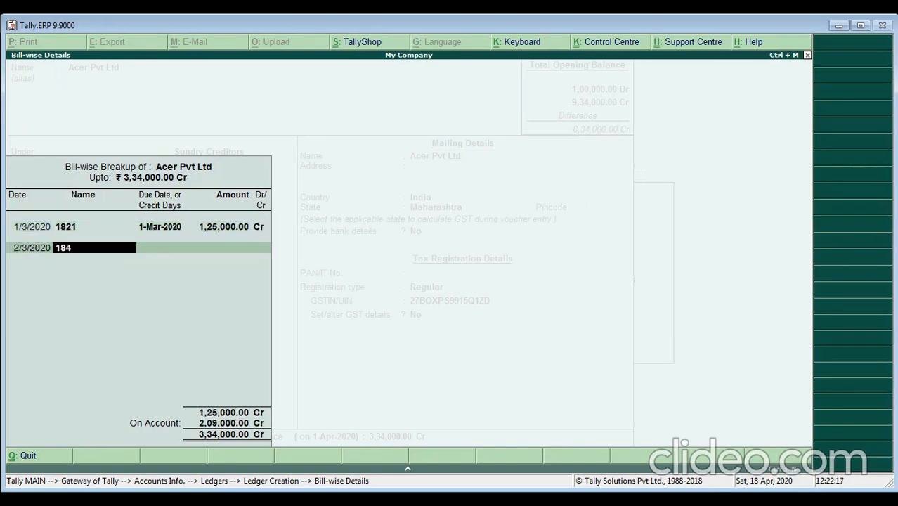
pyautogui.press('Return')
# - Add bill 1857 dated 31/3 for 1,14,000 Cr, completing the 3,34,000 Cr breakup
pyautogui.press('Return')
pyautogui.write('95,000')
pyautogui.press('Return')
pyautogui.press('Return')
pyautogui.write('31-3')
pyautogui.press('Return')
pyautogui.write('1857')
pyautogui.press('Return')
pyautogui.press('Return')
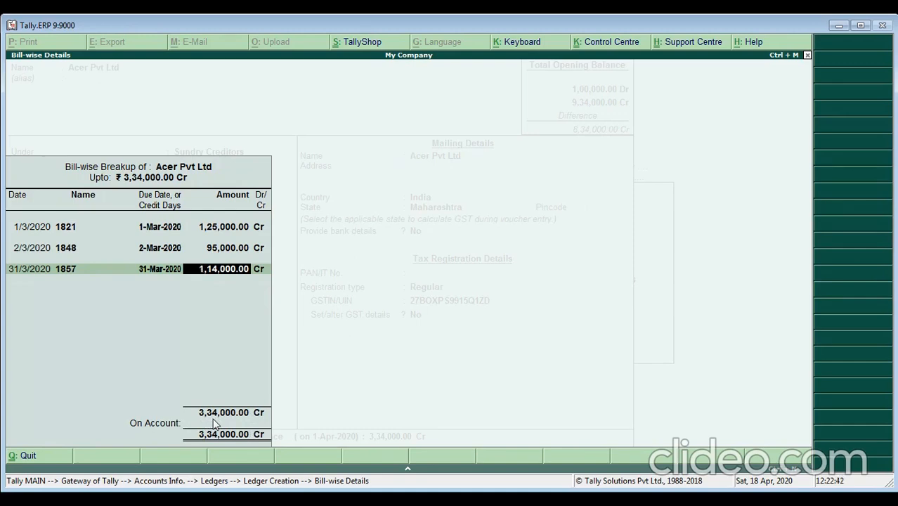
pyautogui.press('Return')
pyautogui.press('Return')
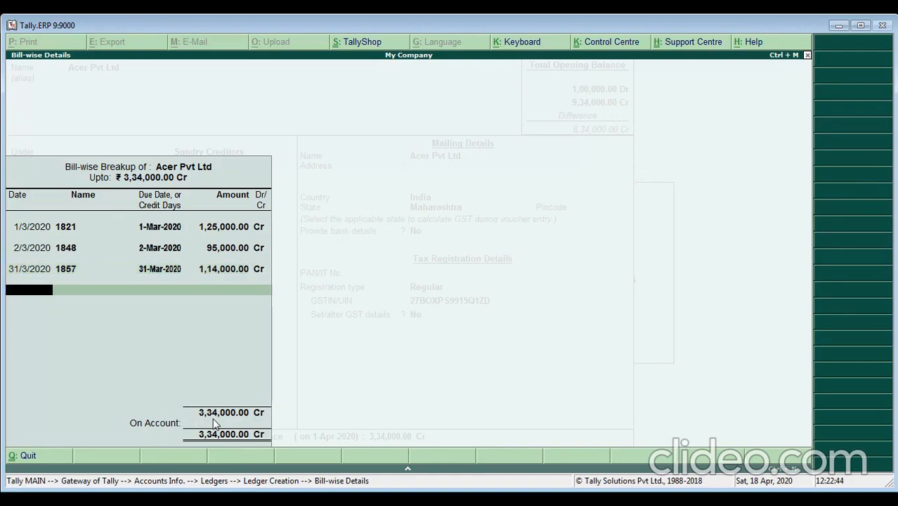
pyautogui.press('Return')
pyautogui.press('Return')
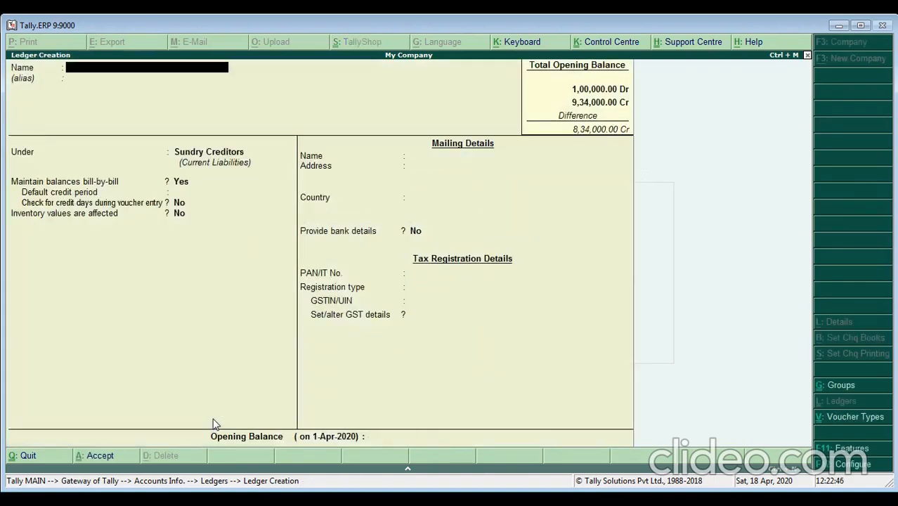
# - Create ledger 'Millinium Systems' under Sundry Debtors
pyautogui.write('Millinium Sysy')
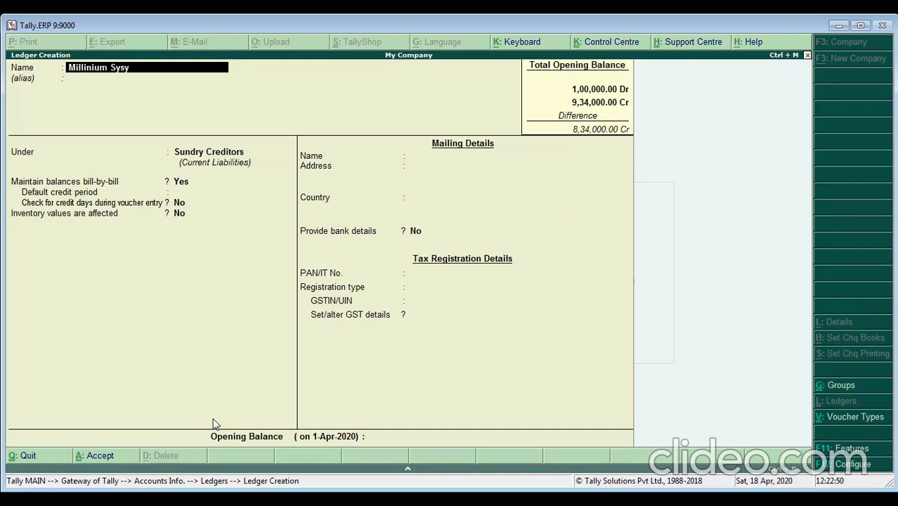
pyautogui.press('BackSpace')
pyautogui.write('tems')
pyautogui.press('Return')
pyautogui.press('Return')
pyautogui.write('Sun')
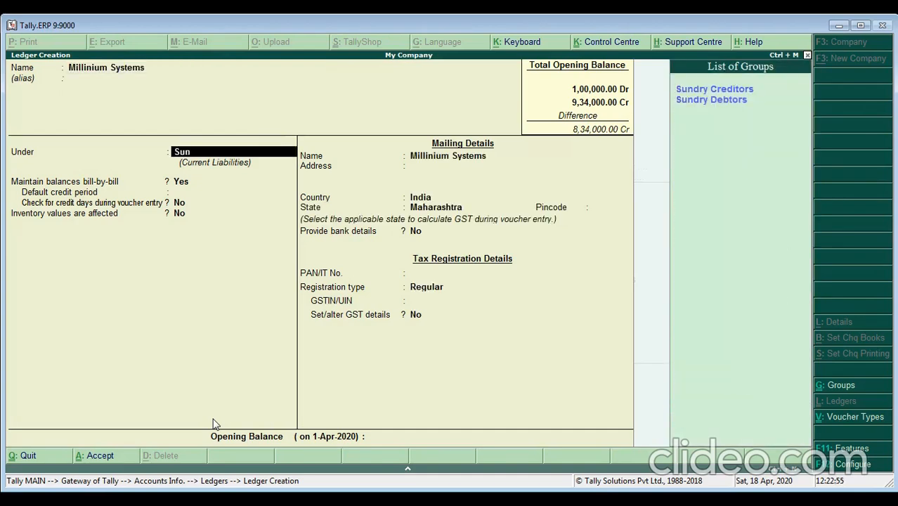
pyautogui.press('Down')
pyautogui.press('Return')
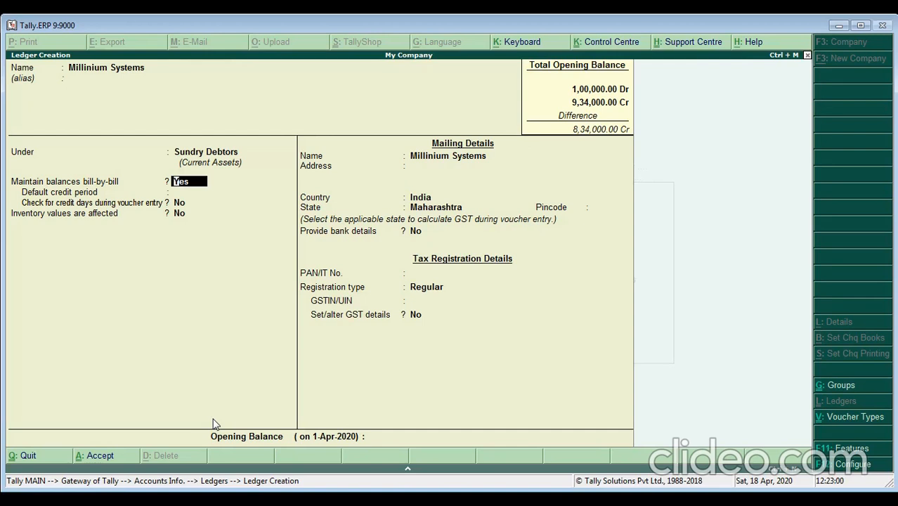
# - Enter its GSTIN and a 3,66,775 Dr opening balance, starting a bill dated 1/3/2020
pyautogui.press('Return')
pyautogui.press('Return')
pyautogui.press('Return')
pyautogui.press('Return')
pyautogui.press('Return')
pyautogui.press('Return')
pyautogui.press('Return')
pyautogui.press('Return')
pyautogui.press('Return')
pyautogui.press('Return')
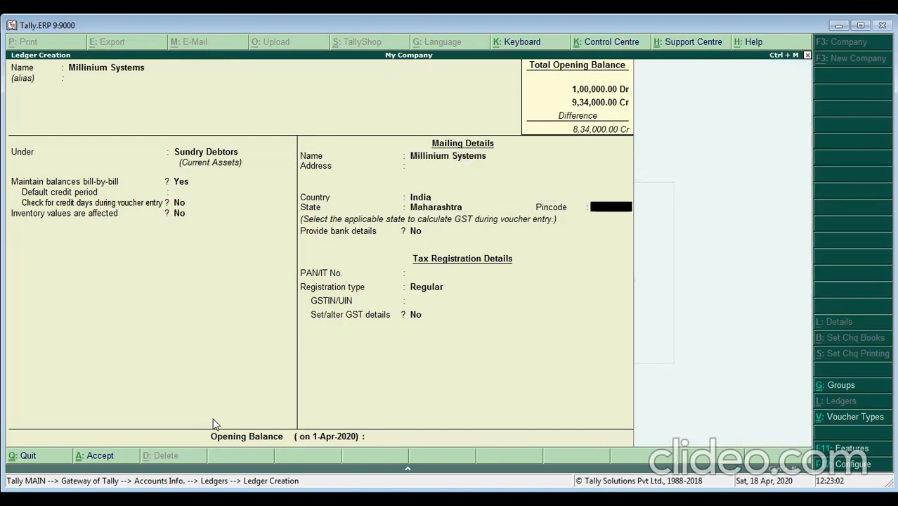
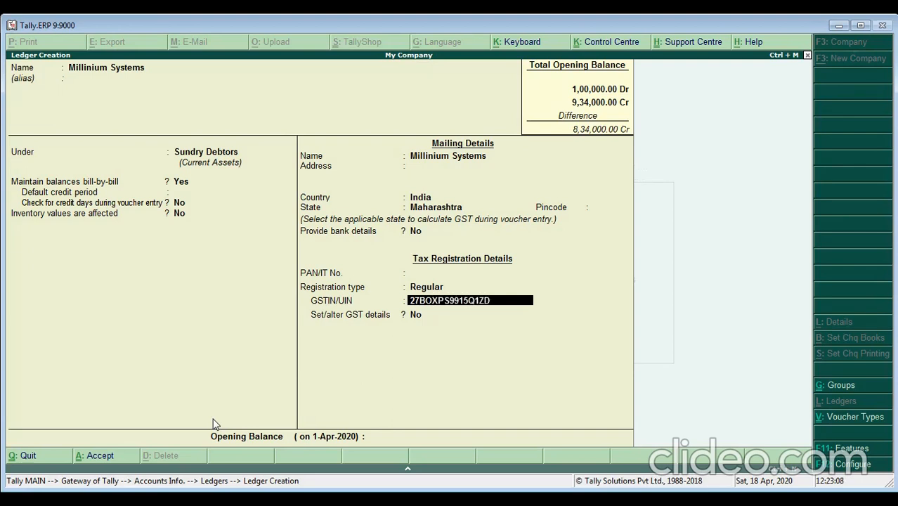
pyautogui.press('Return')
pyautogui.press('Return')
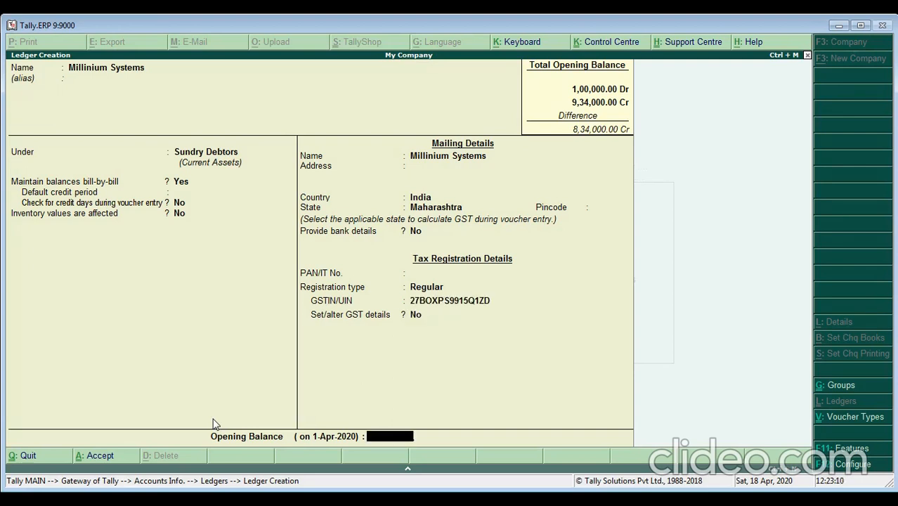
pyautogui.write('3667755')
pyautogui.press('BackSpace')
pyautogui.press('Return')
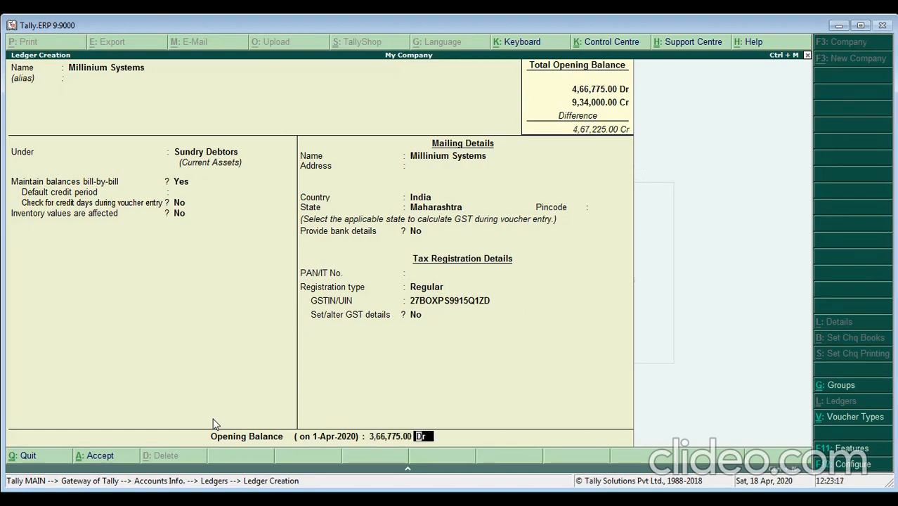
pyautogui.press('Return')
pyautogui.write('1-3')
pyautogui.press('Return')
# - Enter bill 1020 for 1,41,350 Dr in Millinium Systems' bill-wise breakup
pyautogui.write('1020')
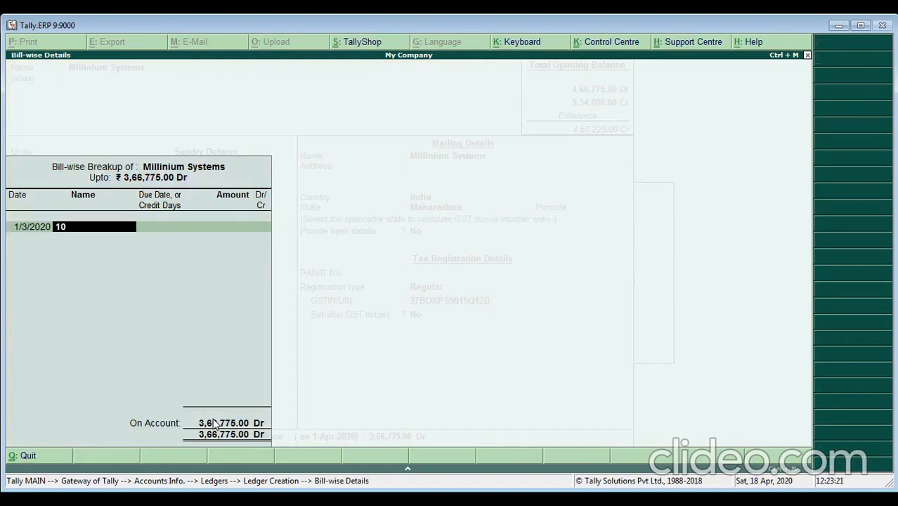
pyautogui.press('Return')
pyautogui.press('Return')
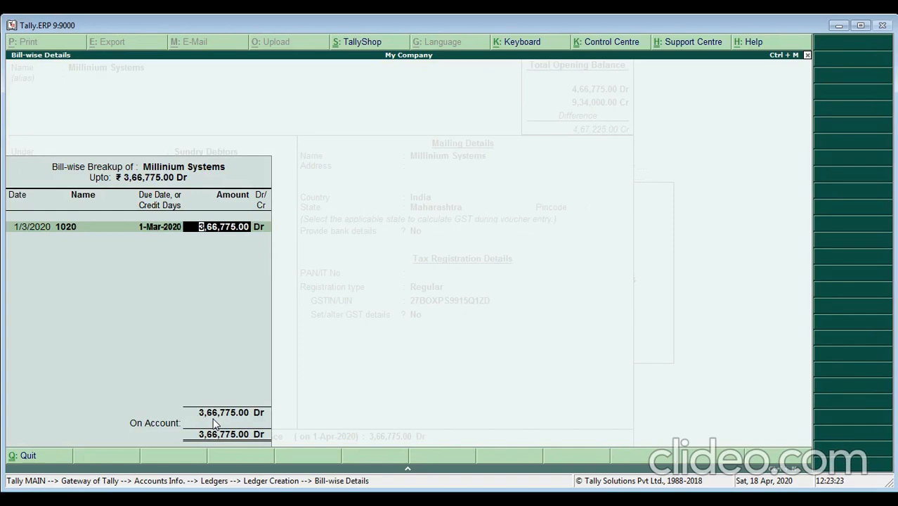
pyautogui.write('1,41,350')
pyautogui.press('Return')
pyautogui.press('Return')
pyautogui.write('2-3')
pyautogui.press('Return')
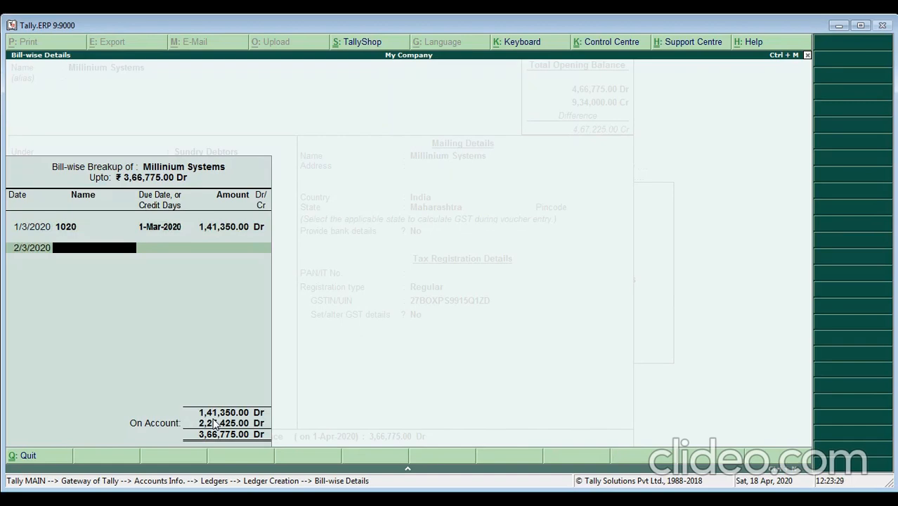
# - Add bills 1029 (75,425 Dr) and 1033 (1,50,000 Dr) to complete the 3,66,775 breakup
pyautogui.write('1029')
pyautogui.press('Return')
pyautogui.press('Return')
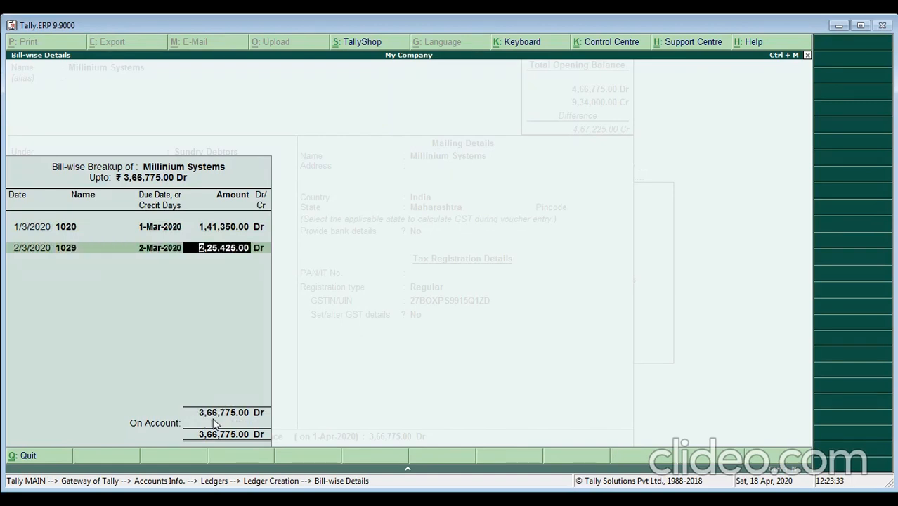
pyautogui.write('75,425')
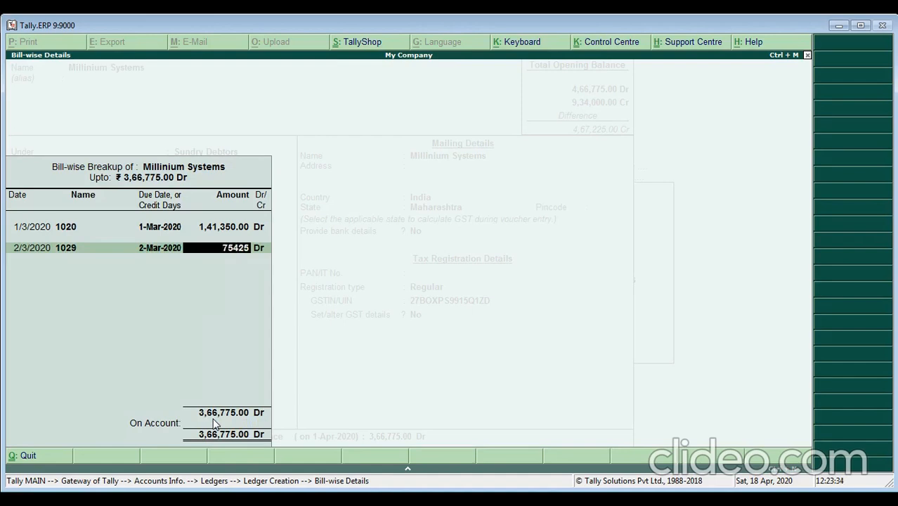
pyautogui.press('Return')
pyautogui.press('Return')
pyautogui.write('31-3')
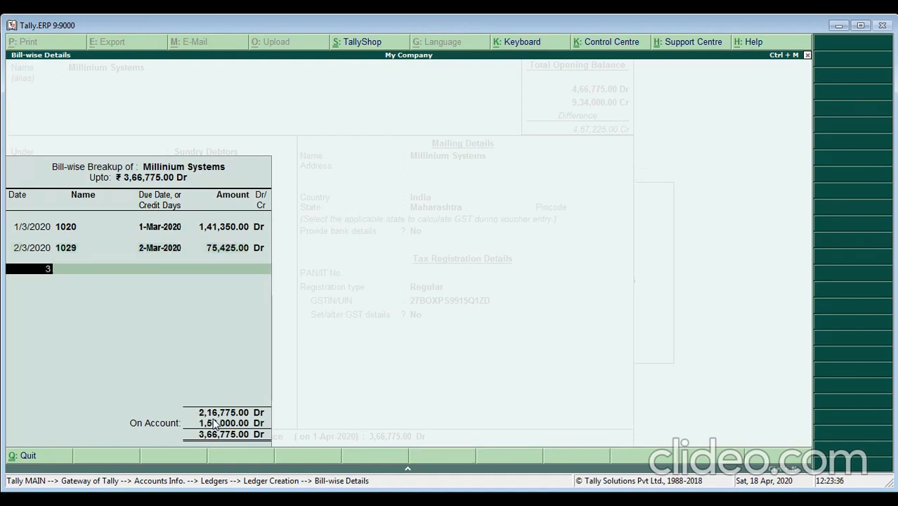
pyautogui.press('Return')
pyautogui.write('1033')
pyautogui.press('Return')
pyautogui.press('Return')
pyautogui.press('Return')
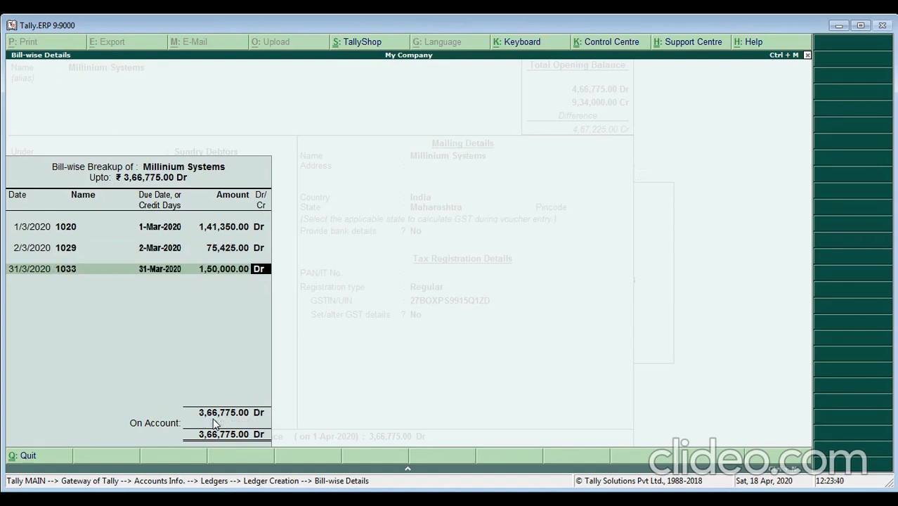
pyautogui.press('Return')
pyautogui.press('Return')
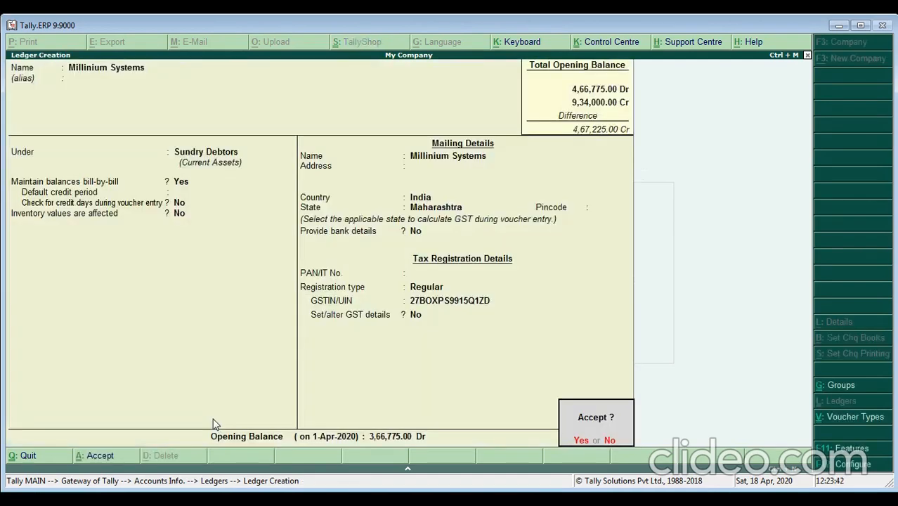
pyautogui.press('Return')
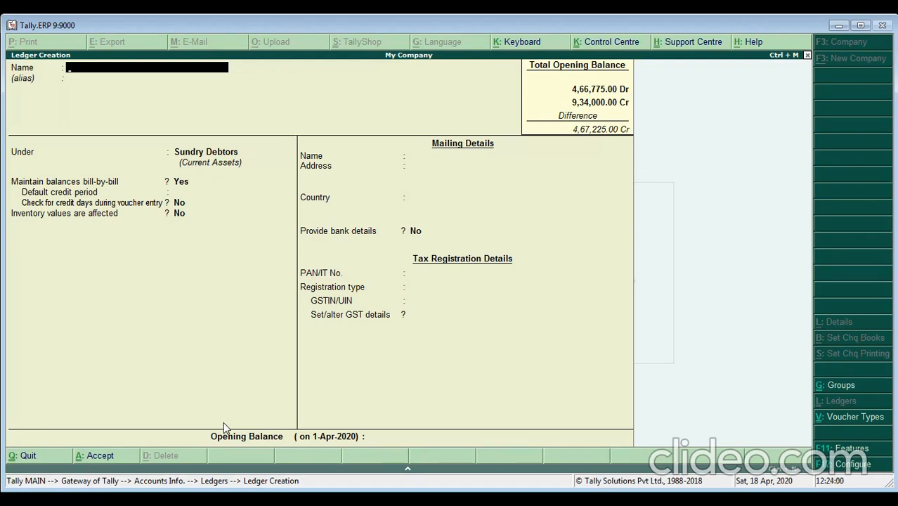
# - Create a Kotak Bank ledger under Bank Accounts with a 2,40,000 Dr opening balance
pyautogui.write('Kotak Bank')
pyautogui.press('Return')
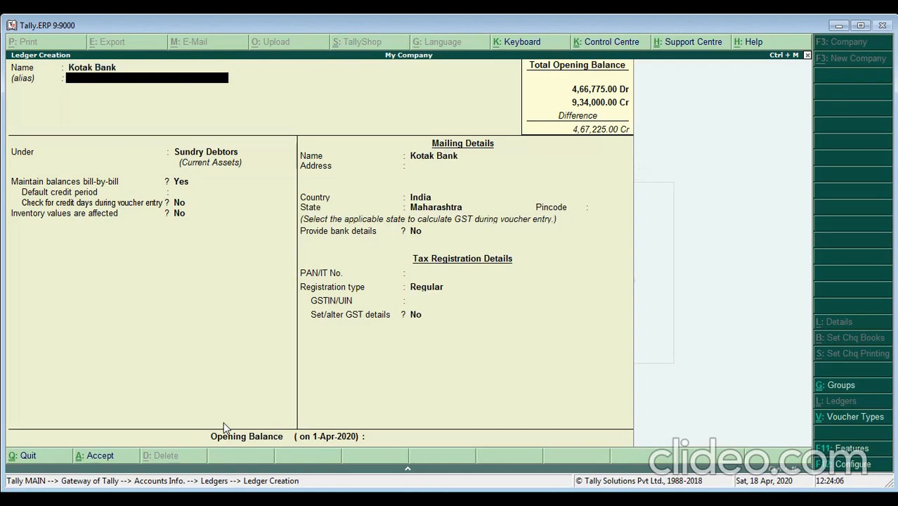
pyautogui.press('Return')
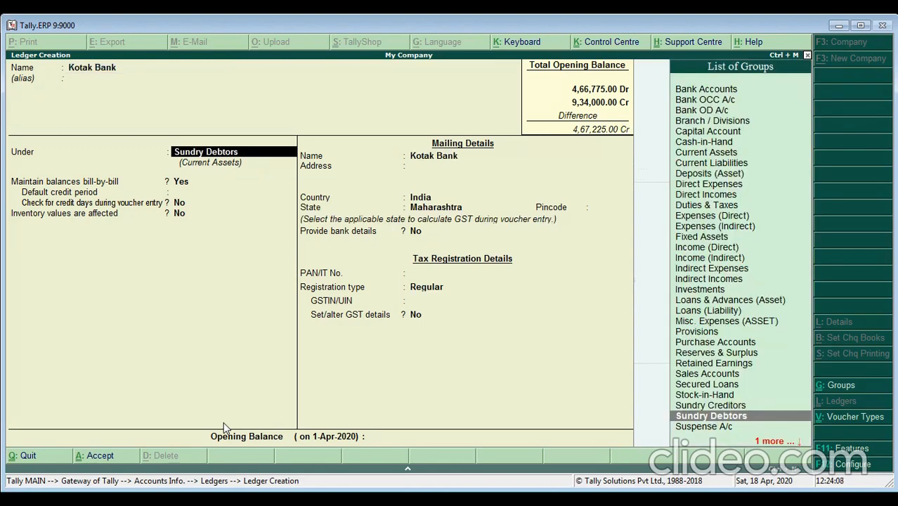
pyautogui.write('Ban')
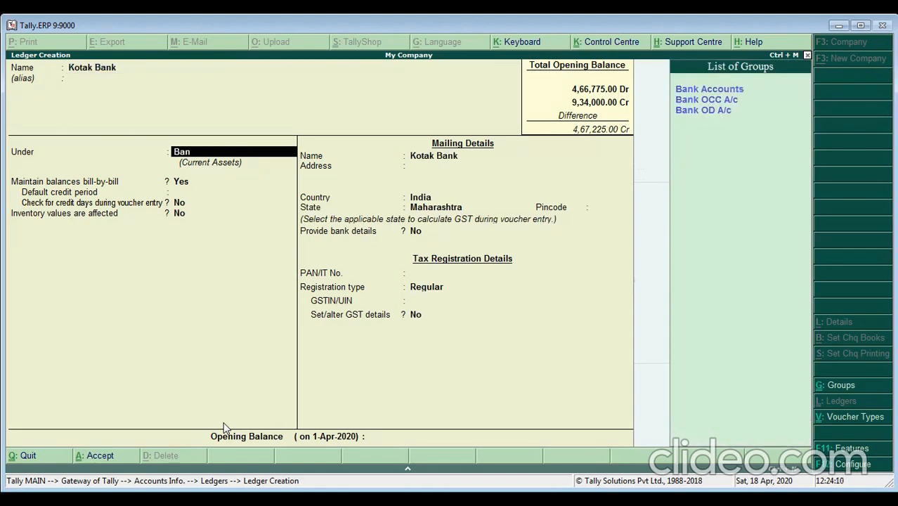
pyautogui.press('Return')
pyautogui.press('Return')
pyautogui.press('Return')
pyautogui.press('Return')
pyautogui.press('Return')
pyautogui.press('Return')
pyautogui.press('Return')
pyautogui.press('Return')
pyautogui.press('Return')
pyautogui.press('Return')
pyautogui.press('Return')
pyautogui.press('Return')
pyautogui.press('Return')
pyautogui.press('Return')
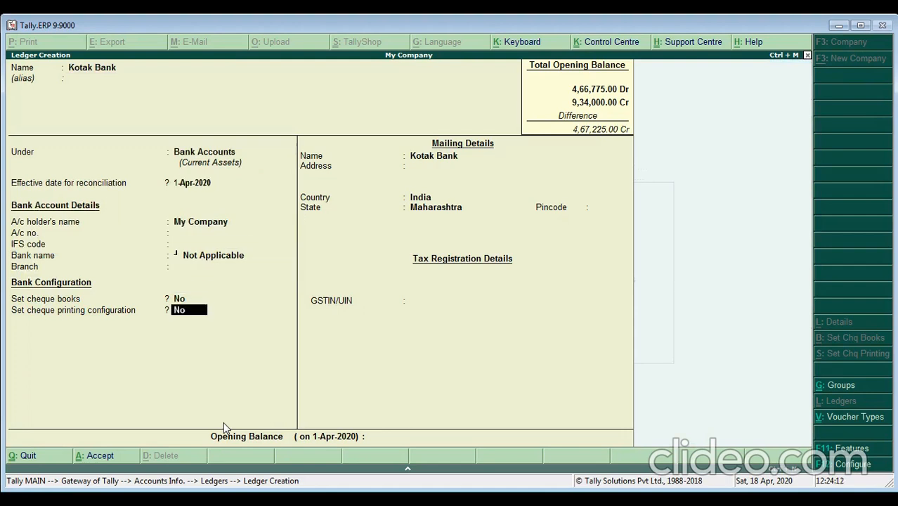
pyautogui.press('Return')
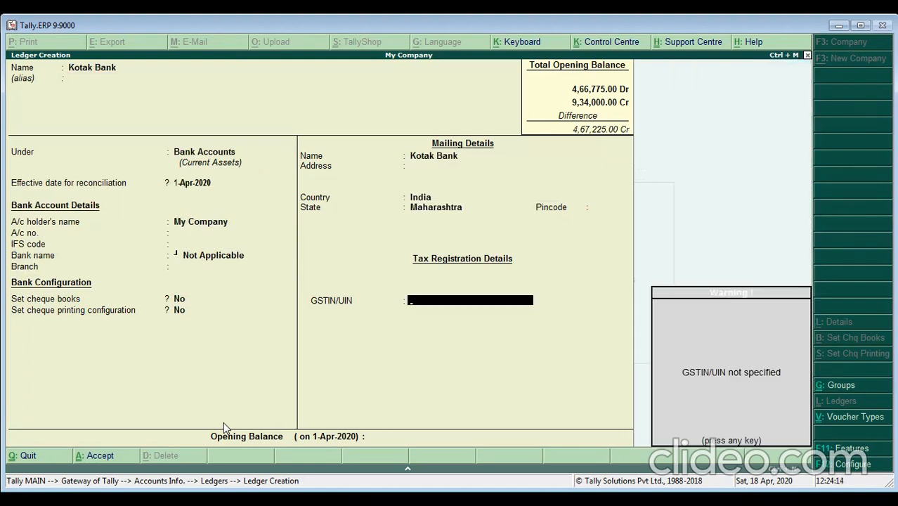
pyautogui.press('Return')
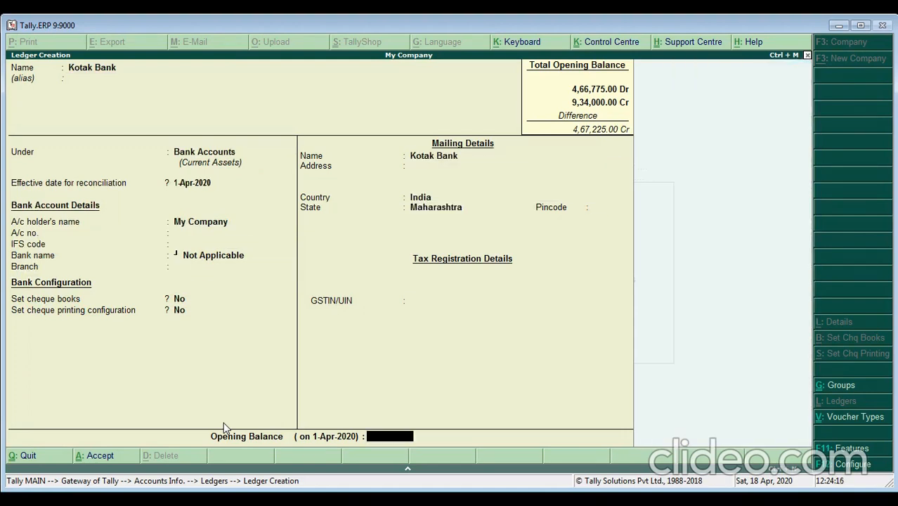
pyautogui.write('240000')
pyautogui.press('Return')
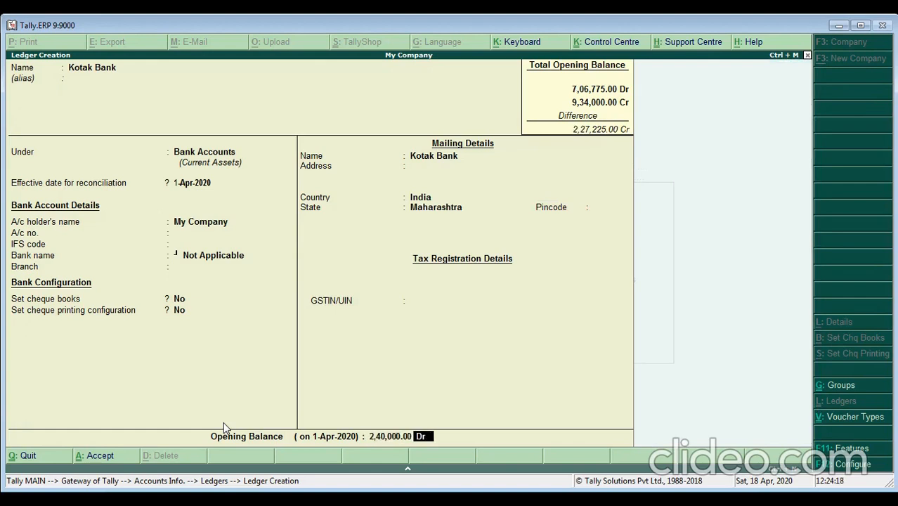
pyautogui.press('Return')
pyautogui.press('Return')
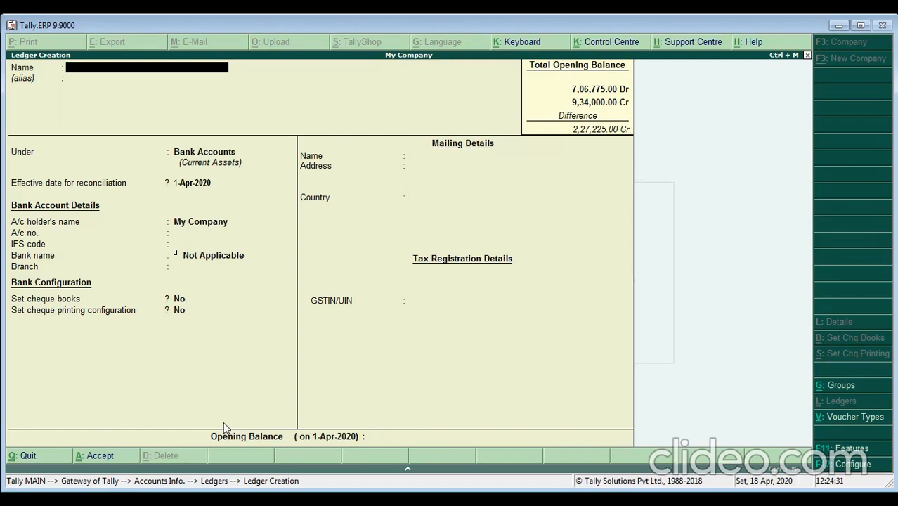
# - Attempt a new Cash ledger, dismiss the duplicate-name error, and switch to altering ledgers instead
pyautogui.write('Cash')
pyautogui.press('Return')
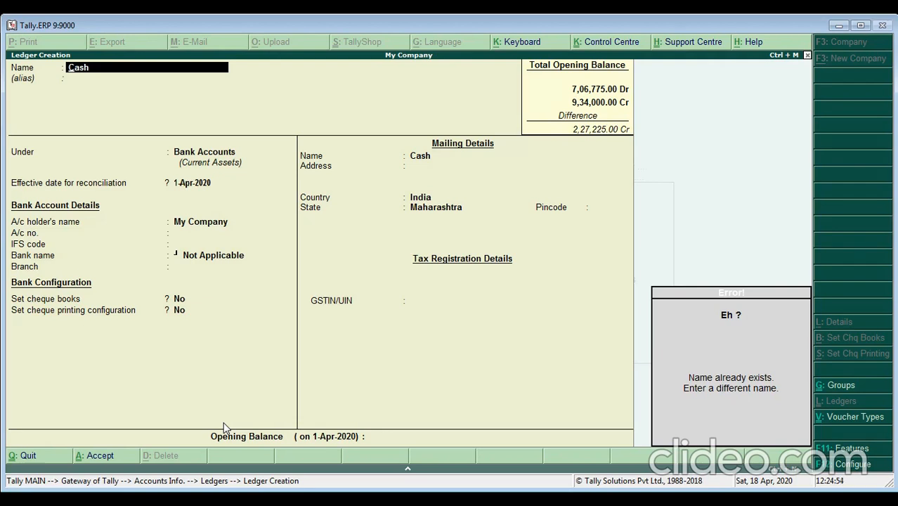
pyautogui.press('Escape')
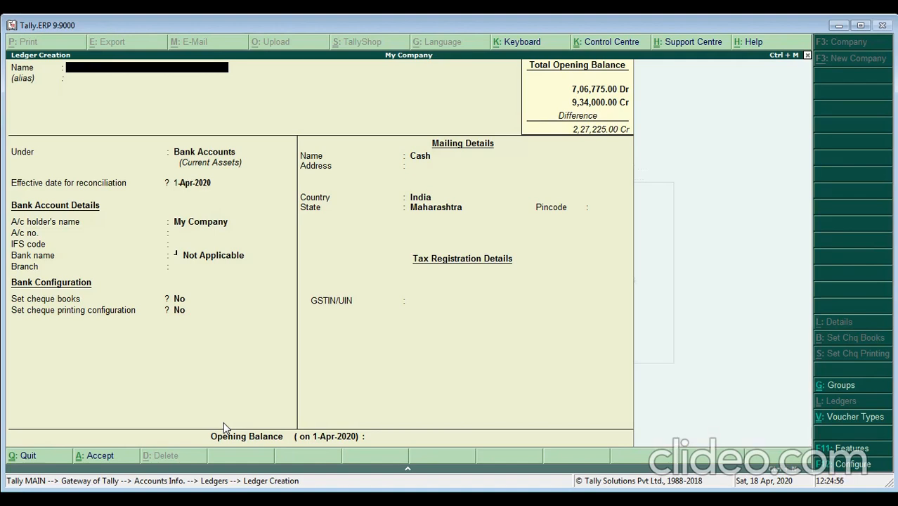
pyautogui.press('Escape')
pyautogui.press('Down')
pyautogui.press('Down')
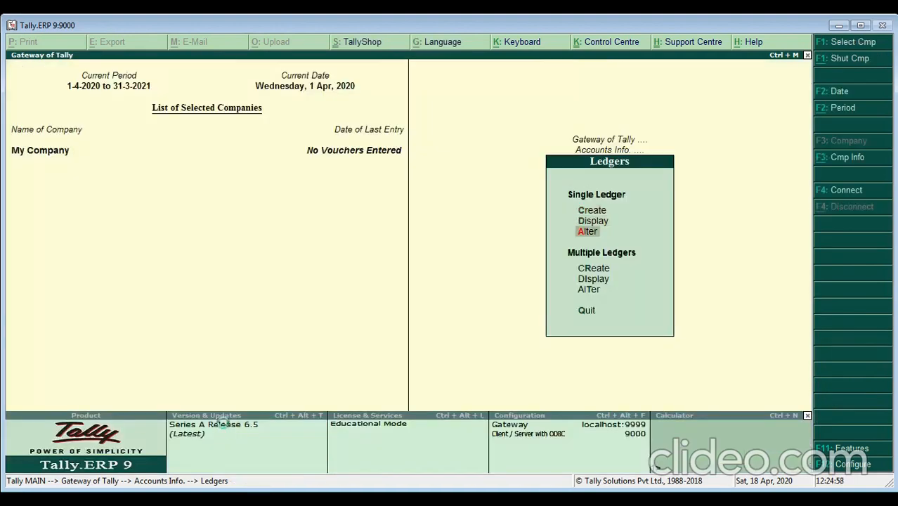
pyautogui.press('Return')
# - Set the Cash ledger's opening balance to 47,550 Dr and save it
pyautogui.press('Down')
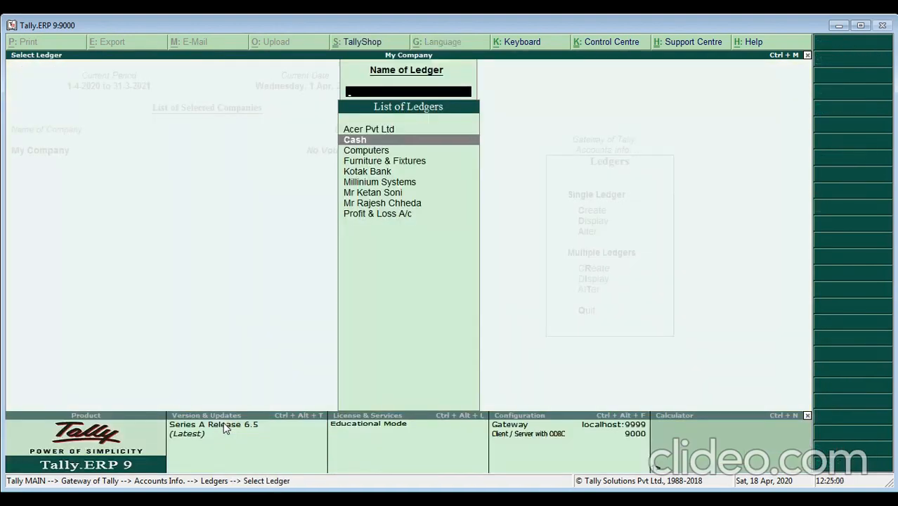
pyautogui.press('Return')
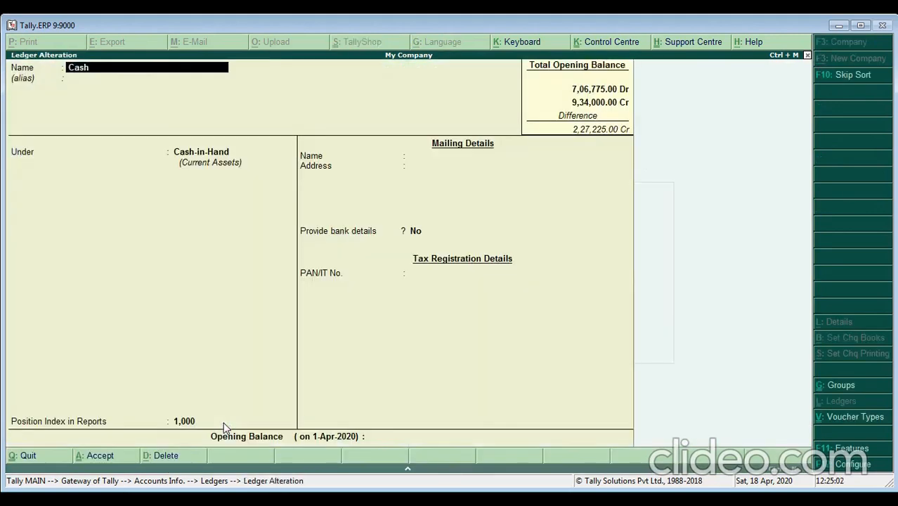
pyautogui.press('Return')
pyautogui.press('Return')
pyautogui.press('Return')
pyautogui.press('Return')
pyautogui.press('Return')
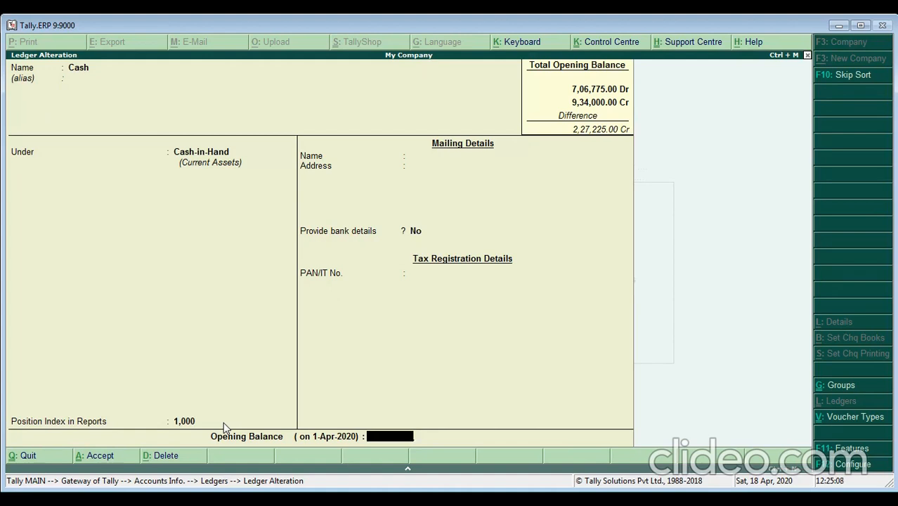
pyautogui.write('47550')
pyautogui.press('Return')
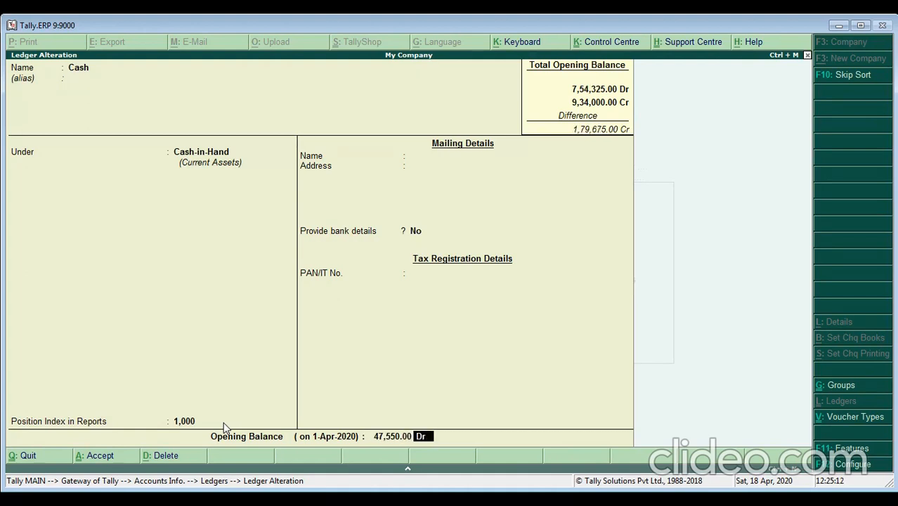
pyautogui.press('Return')
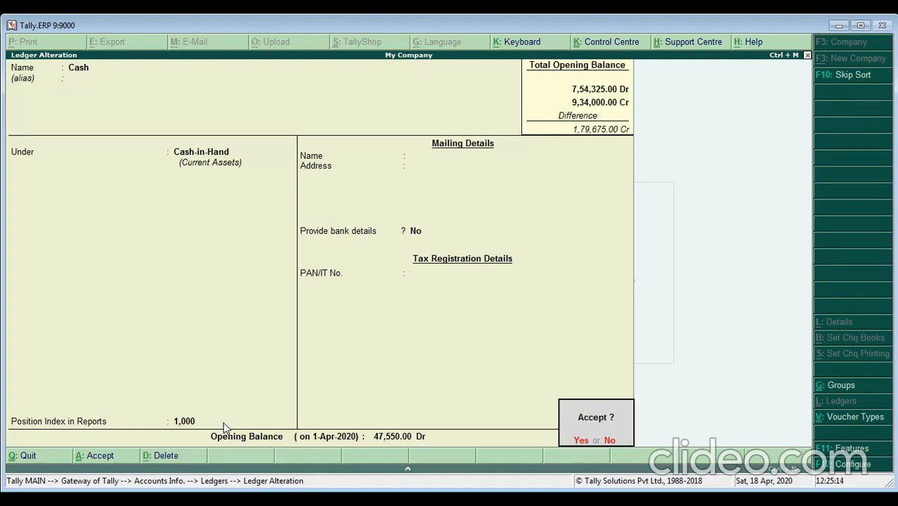
pyautogui.press('Return')
# - Return to the Ledgers menu and start a new Ledger Creation form
pyautogui.press('Escape')
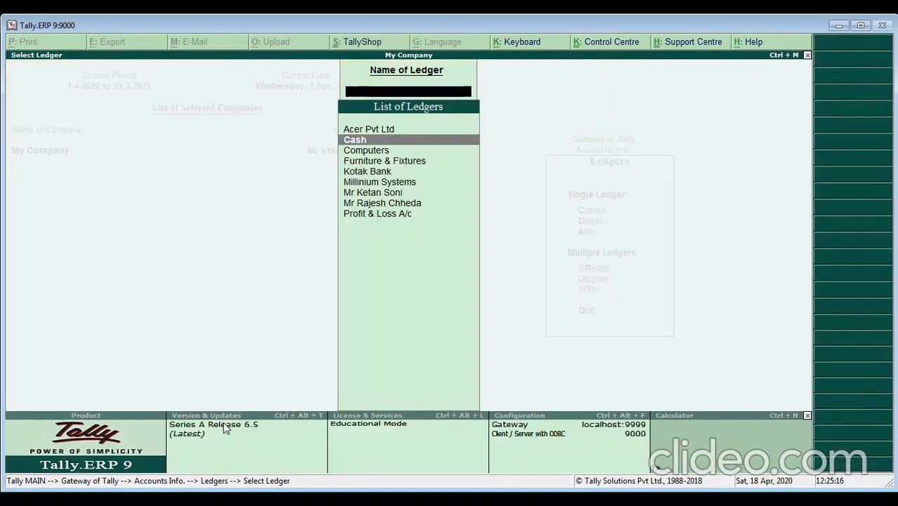
pyautogui.press('Escape')
pyautogui.press('Up')
pyautogui.press('Up')
pyautogui.press('Return')
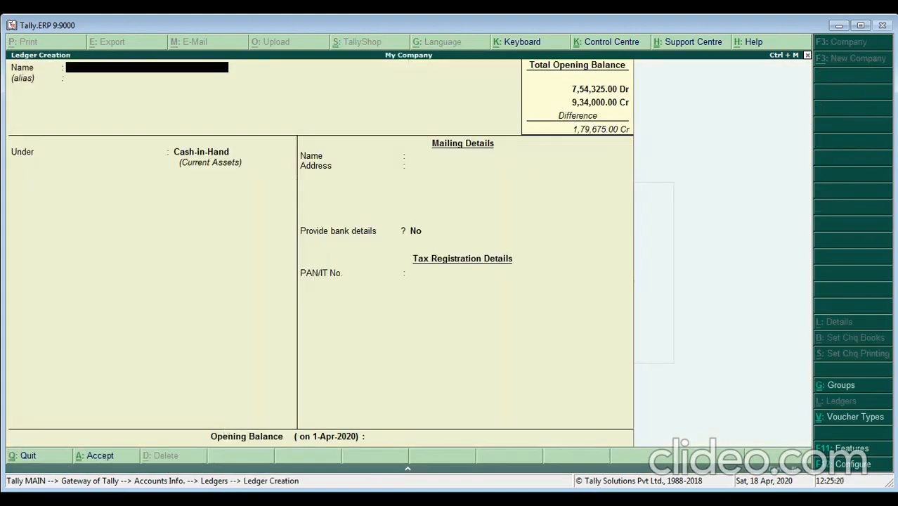
# - Create a Petty Cash ledger under Cash-in-Hand with a 6,970 Dr opening balance
pyautogui.write('Pe')
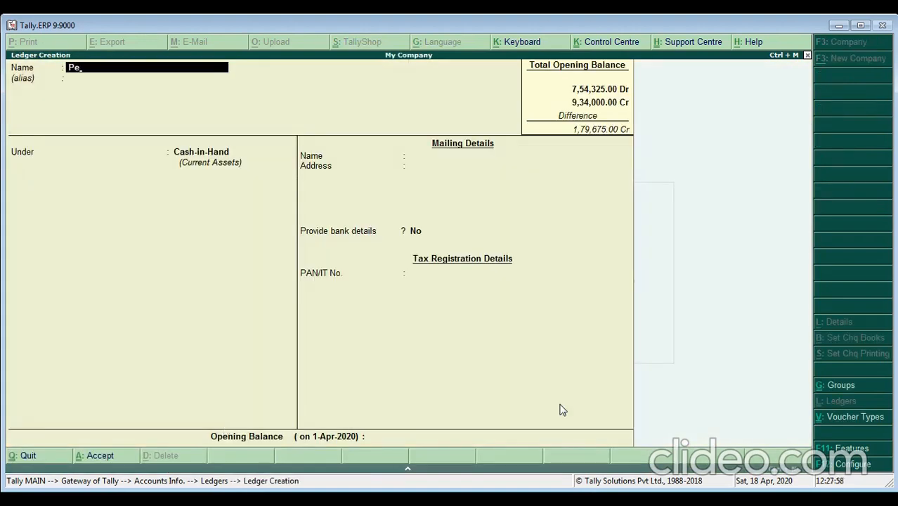
pyautogui.write('tty Cash')
pyautogui.press('Return')
pyautogui.press('Return')
pyautogui.press('Return')
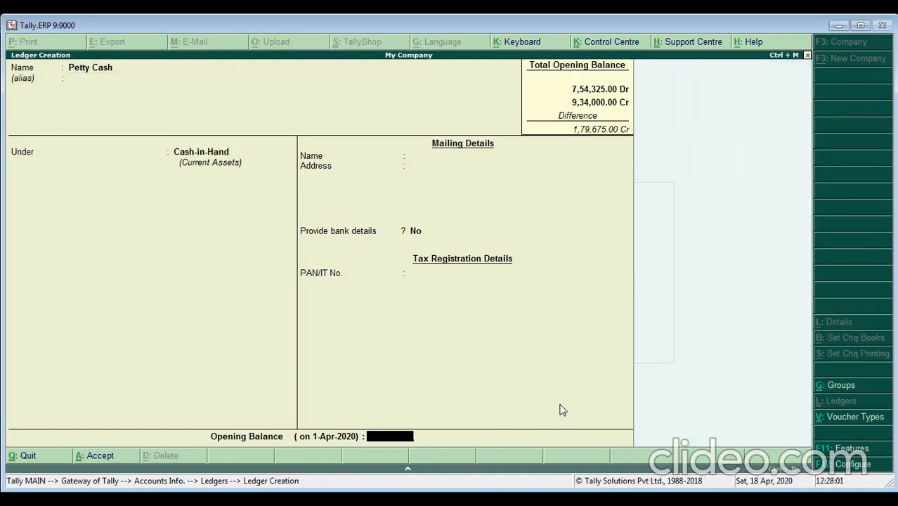
pyautogui.write('6970')
pyautogui.press('Return')
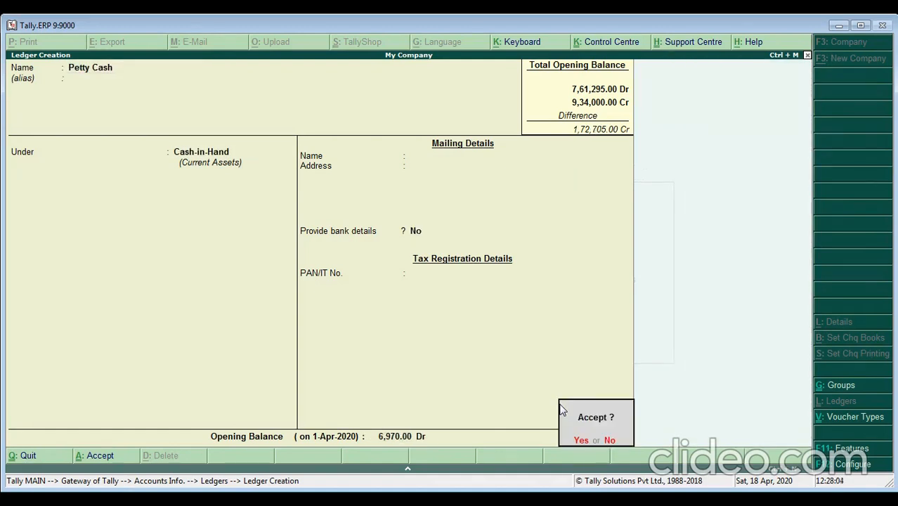
pyautogui.press('Return')
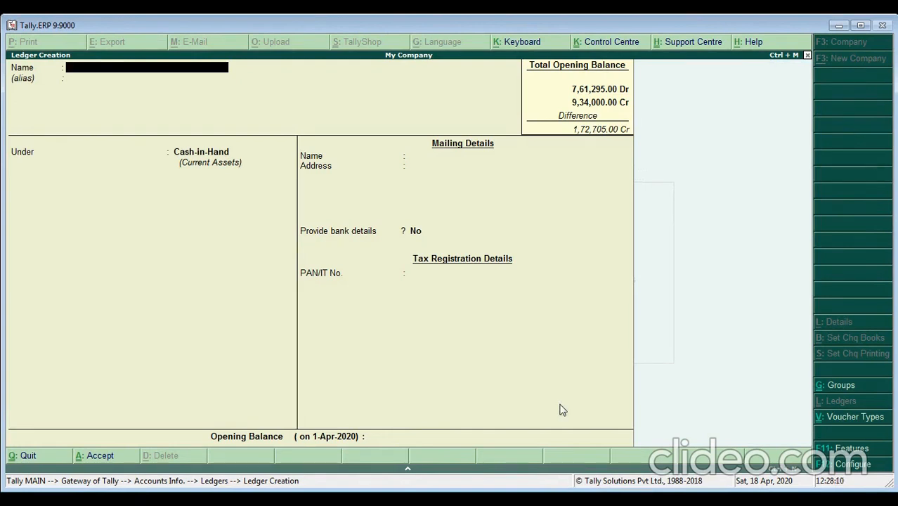
# - Check the existing ledgers in the Alter list, then return to the Gateway of Tally
pyautogui.press('Escape')
pyautogui.press('Escape')
pyautogui.press('Escape')
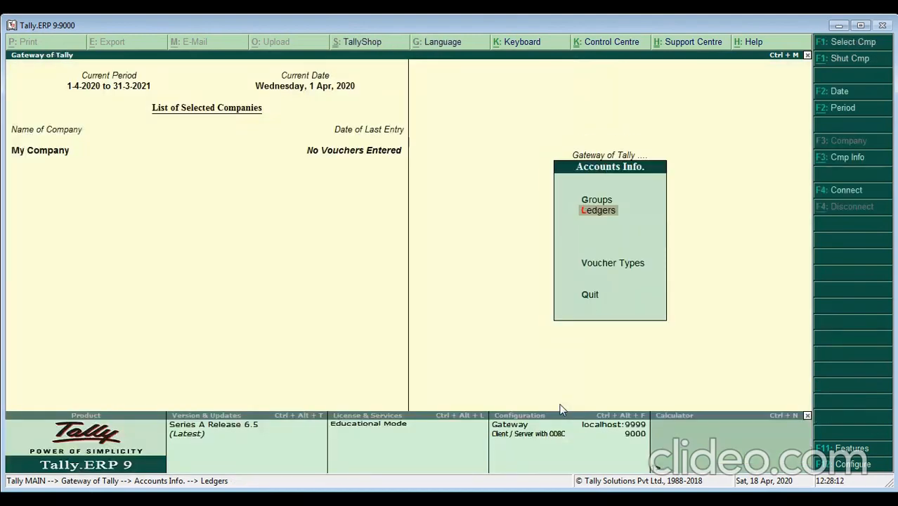
pyautogui.press('Return')
pyautogui.press('Return')
pyautogui.press('Down')
pyautogui.press('Down')
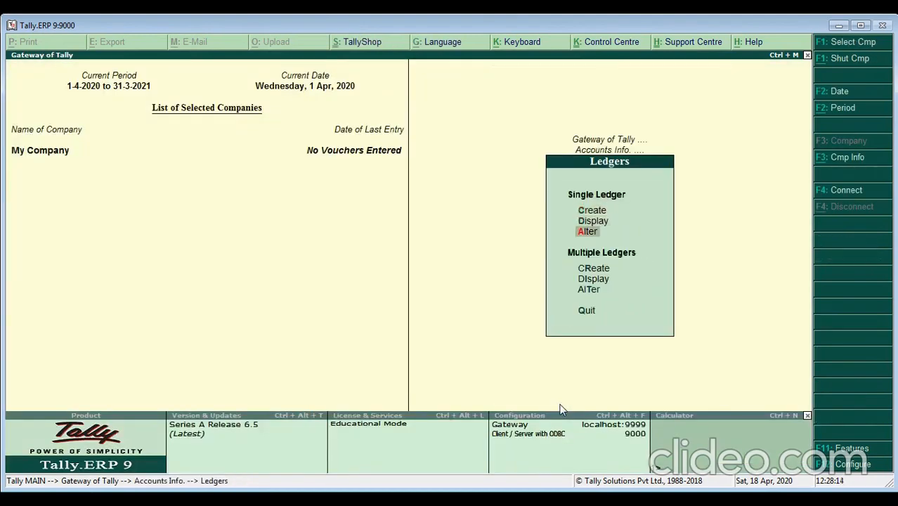
pyautogui.press('Return')
pyautogui.press('Down')
pyautogui.press('Down')
pyautogui.press('Down')
pyautogui.press('Down')
pyautogui.press('Down')
pyautogui.press('Down')
pyautogui.press('Down')
pyautogui.press('Down')
pyautogui.press('Down')
pyautogui.press('Up')
pyautogui.press('Up')
pyautogui.press('Up')
pyautogui.press('Up')
pyautogui.press('Up')
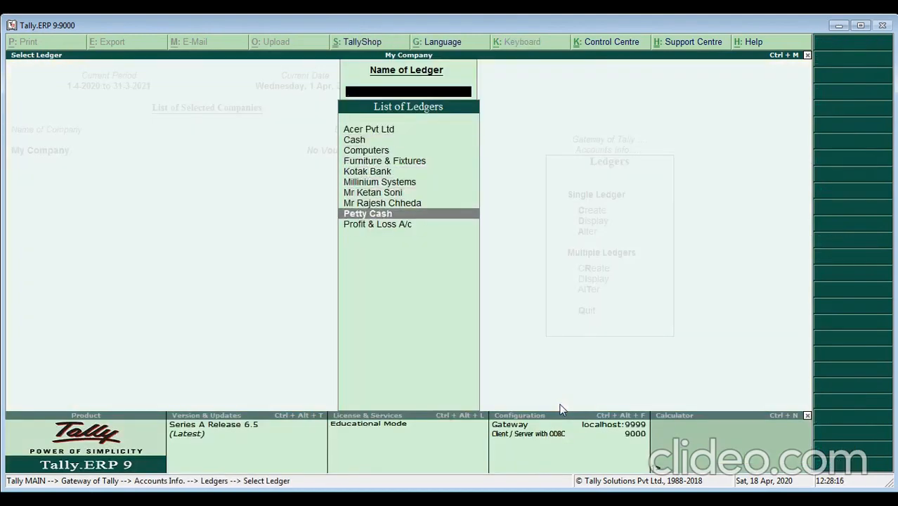
pyautogui.press('Up')
pyautogui.press('Up')
pyautogui.press('Up')
pyautogui.press('Up')
pyautogui.press('Down')
pyautogui.press('Down')
pyautogui.press('Down')
pyautogui.press('Down')
pyautogui.press('Down')
pyautogui.press('Down')
pyautogui.press('Down')
pyautogui.press('Down')
pyautogui.press('Down')
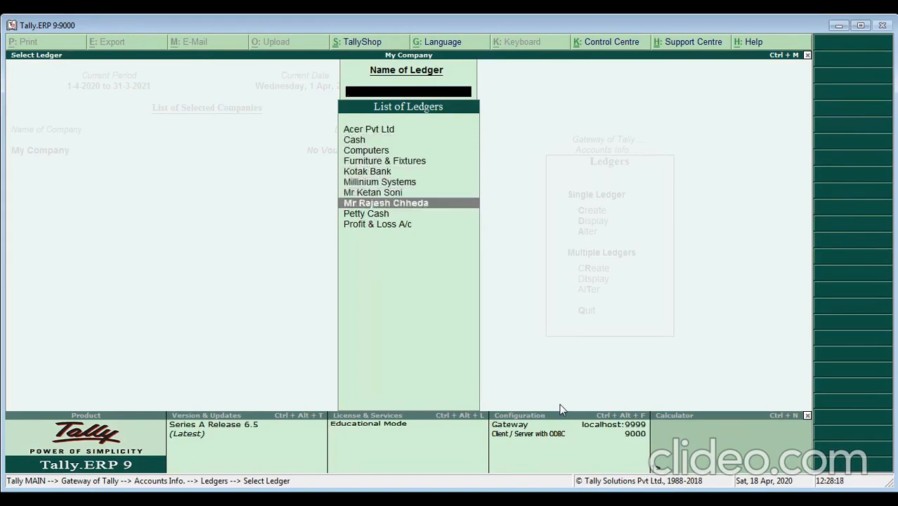
pyautogui.press('Up')
pyautogui.press('Up')
pyautogui.press('Up')
pyautogui.press('Up')
pyautogui.press('Up')
pyautogui.press('Up')
pyautogui.press('Up')
pyautogui.press('Up')
pyautogui.press('Up')
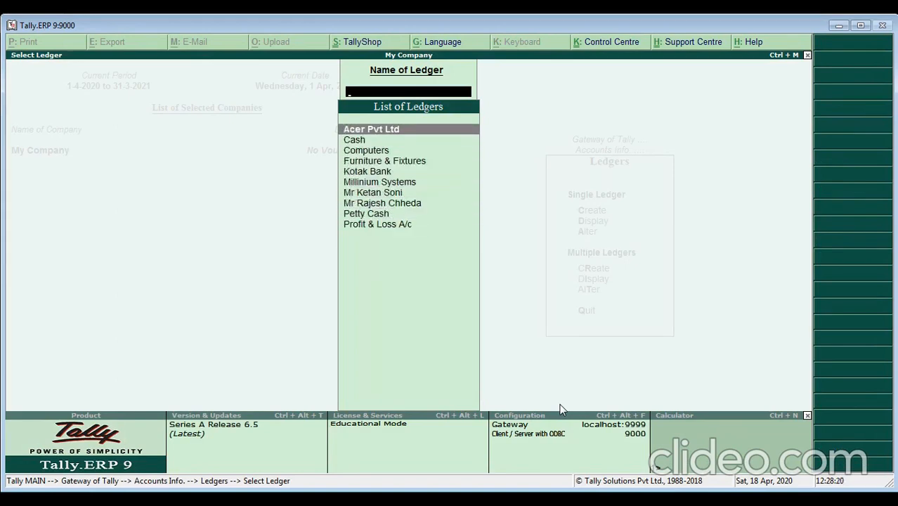
pyautogui.press('Escape')
pyautogui.press('Escape')
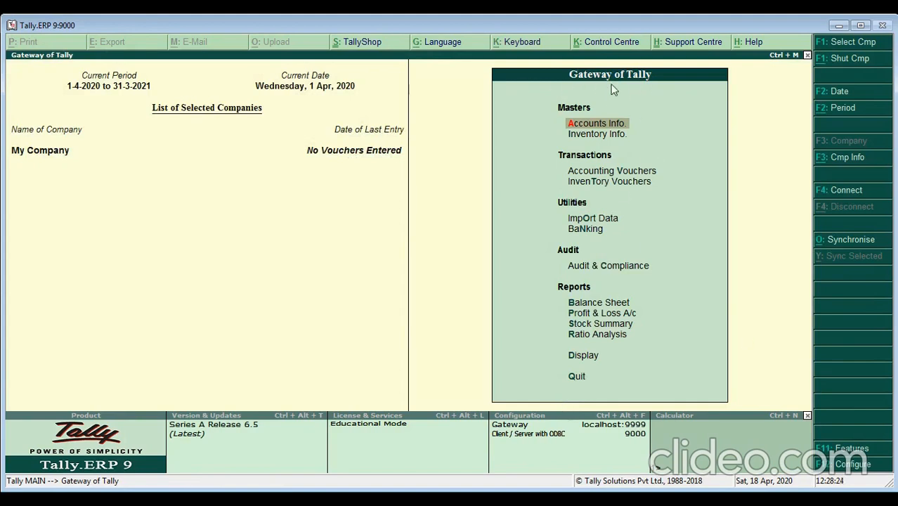
# - Open the Balance Sheet in Detailed view showing individual ledgers
pyautogui.press('Down')
pyautogui.press('Down')
pyautogui.press('Down')
pyautogui.press('Down')
pyautogui.press('Down')
pyautogui.press('Down')
pyautogui.press('Down')
pyautogui.press('Down')
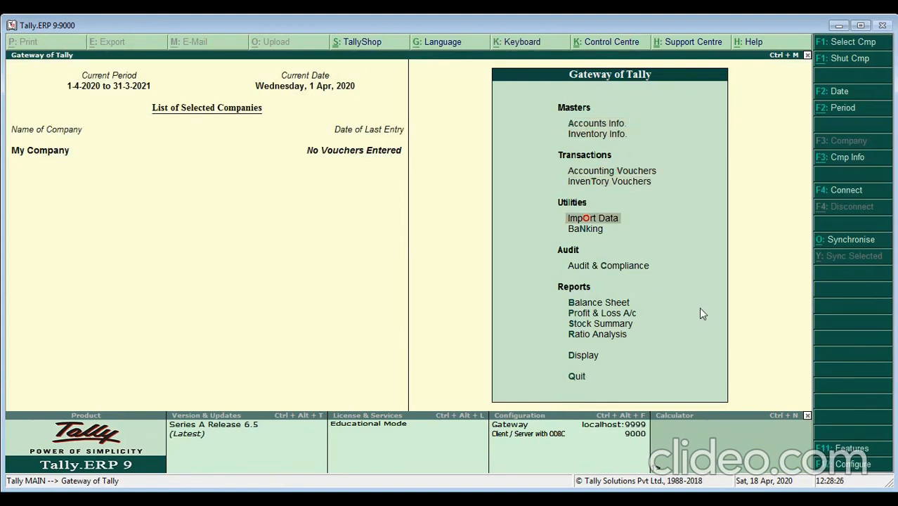
pyautogui.press('Up')
pyautogui.press('Return')
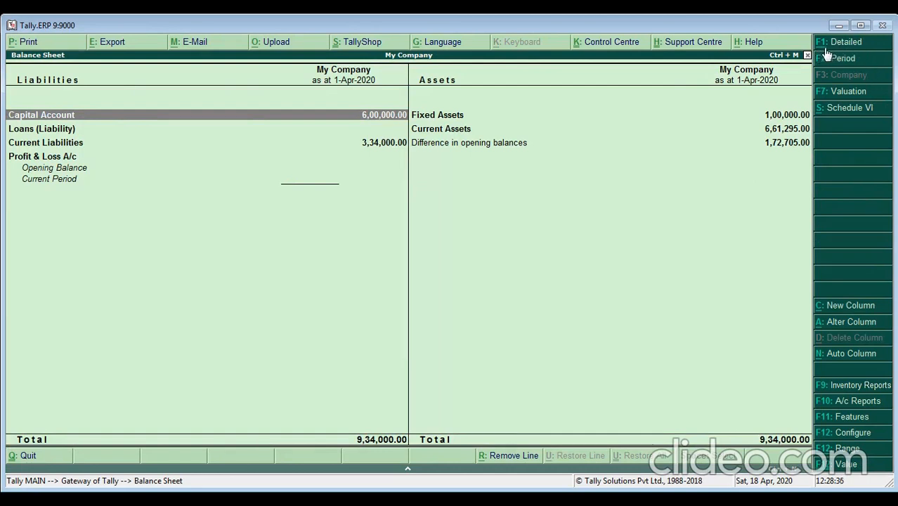
pyautogui.click(871, 46)
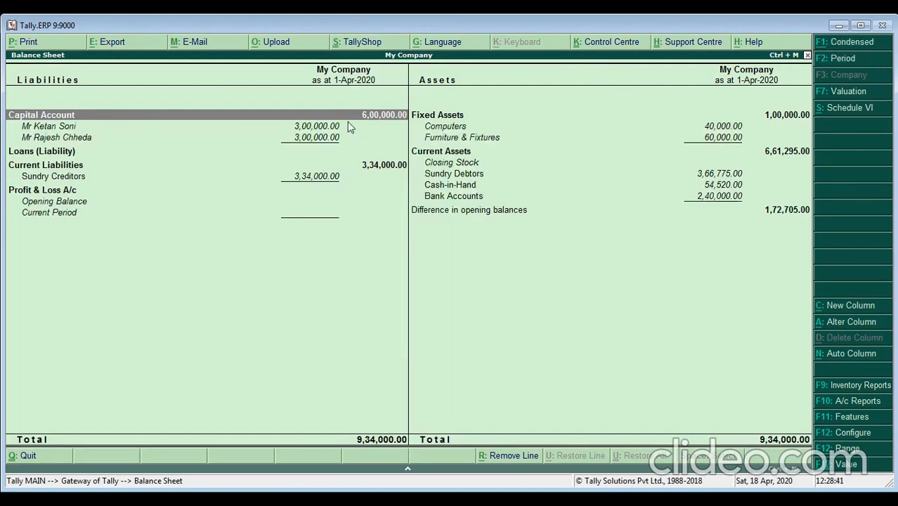
# - Review capital and liability entries, then drill into Sundry Creditors showing Acer Pvt Ltd at 3,34,000
pyautogui.click(63, 131)
pyautogui.click(62, 135)
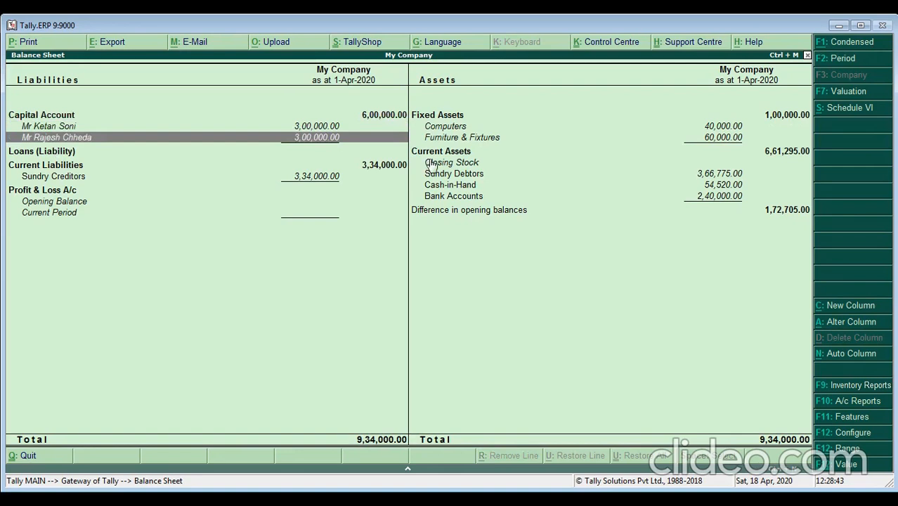
pyautogui.press('Up')
pyautogui.press('Down')
pyautogui.press('Down')
pyautogui.press('Down')
pyautogui.press('Up')
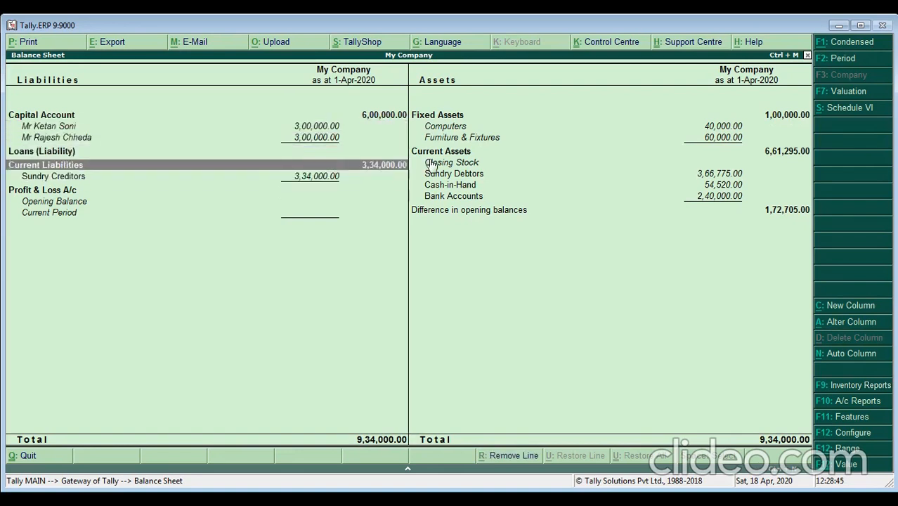
pyautogui.press('Up')
pyautogui.press('Up')
pyautogui.press('Down')
pyautogui.press('Up')
pyautogui.press('Down')
pyautogui.press('Down')
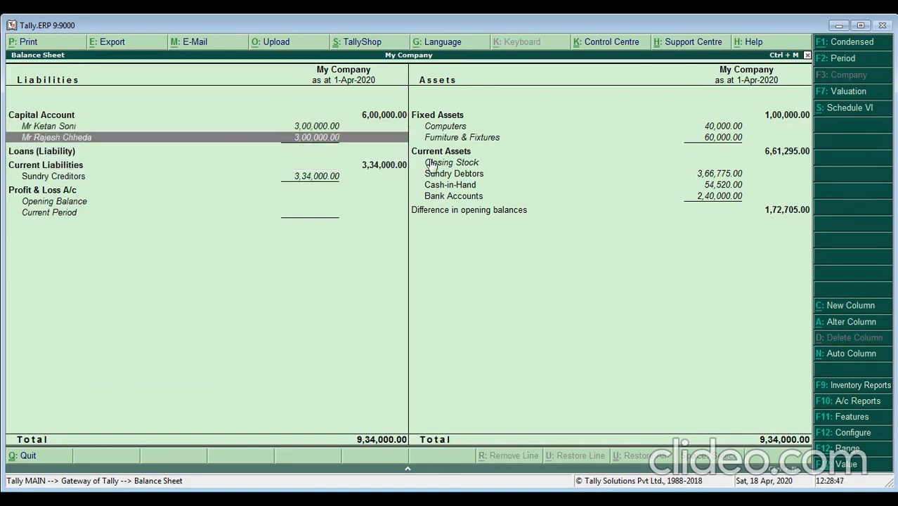
pyautogui.press('Up')
pyautogui.press('Up')
pyautogui.press('Down')
pyautogui.press('Down')
pyautogui.press('Down')
pyautogui.press('Down')
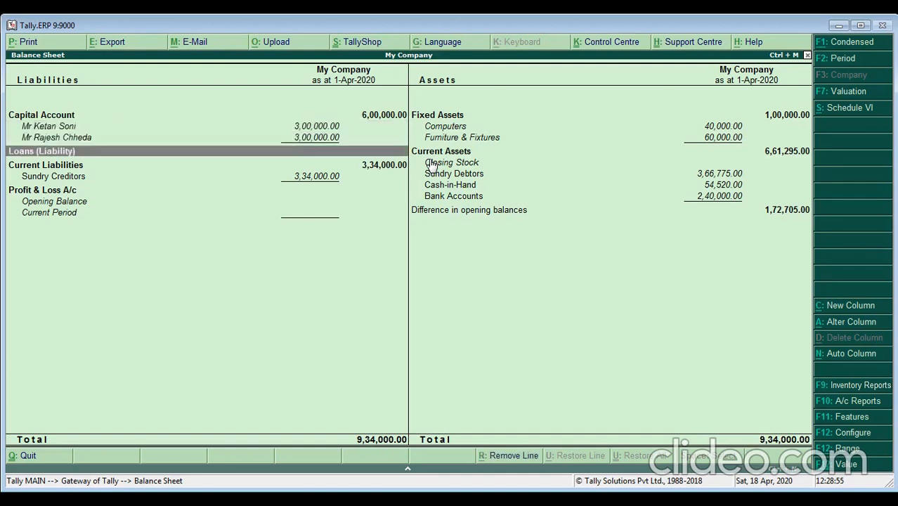
pyautogui.press('Return')
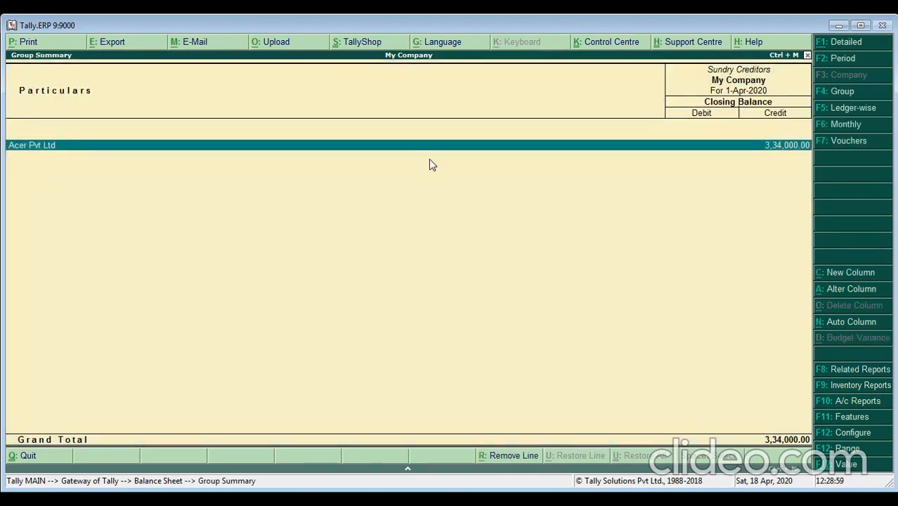
# - Back out of Sundry Creditors and check the Cash-in-Hand breakdown on the assets side
pyautogui.press('Escape')
pyautogui.press('Right')
pyautogui.press('Down')
pyautogui.press('Up')
pyautogui.press('Up')
pyautogui.press('Up')
pyautogui.press('Up')
pyautogui.press('Up')
pyautogui.press('Up')
pyautogui.press('Down')
pyautogui.press('Down')
pyautogui.press('Down')
pyautogui.press('Down')
pyautogui.press('Down')
pyautogui.press('Down')
pyautogui.press('Up')
pyautogui.press('Down')
pyautogui.press('Up')
pyautogui.press('Return')
pyautogui.press('Escape')
# - Check the Bank Accounts and Sundry Debtors breakdowns, then close the Balance Sheet to the Gateway
pyautogui.press('Down')
pyautogui.press('Return')
pyautogui.press('Escape')
pyautogui.press('Up')
pyautogui.press('Up')
pyautogui.press('Return')
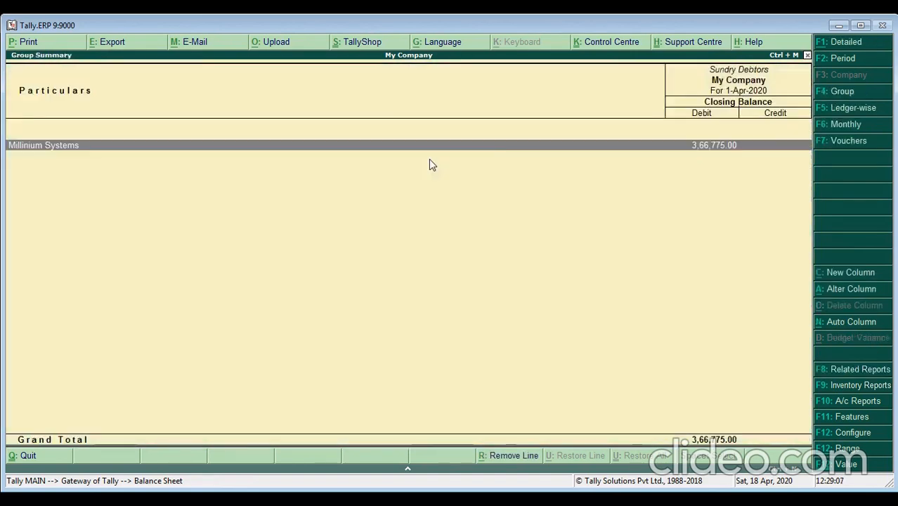
pyautogui.press('Escape')
pyautogui.press('Up')
pyautogui.press('Up')
pyautogui.press('Up')
pyautogui.press('Left')
pyautogui.press('Down')
pyautogui.press('Down')
pyautogui.press('Down')
pyautogui.press('Down')
pyautogui.press('Escape')
pyautogui.press('Escape')
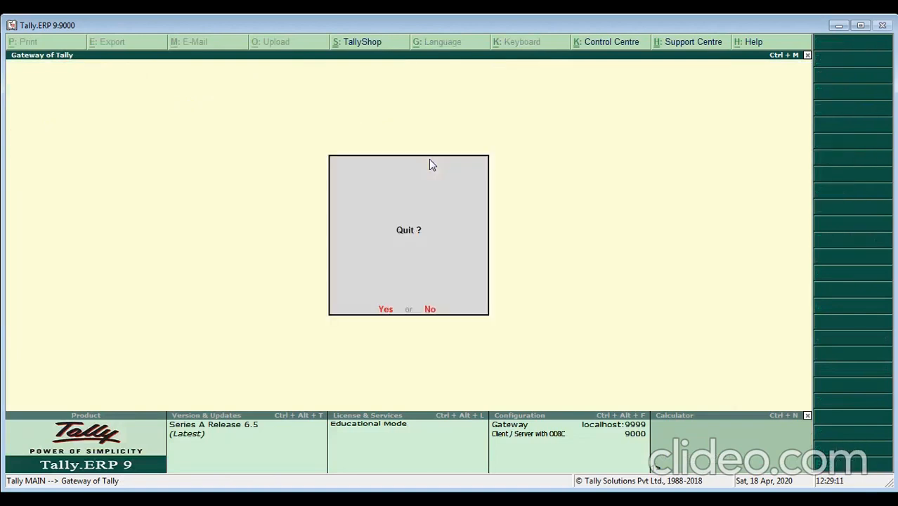
pyautogui.press('Escape')
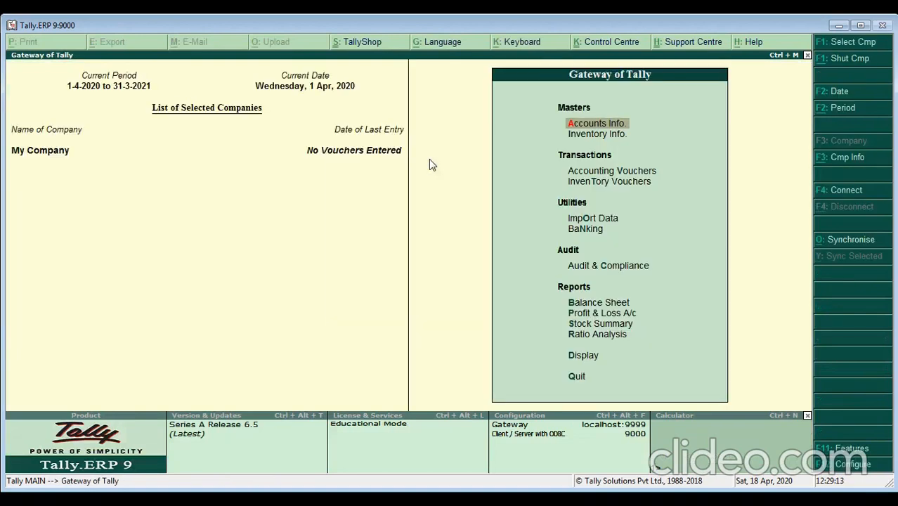